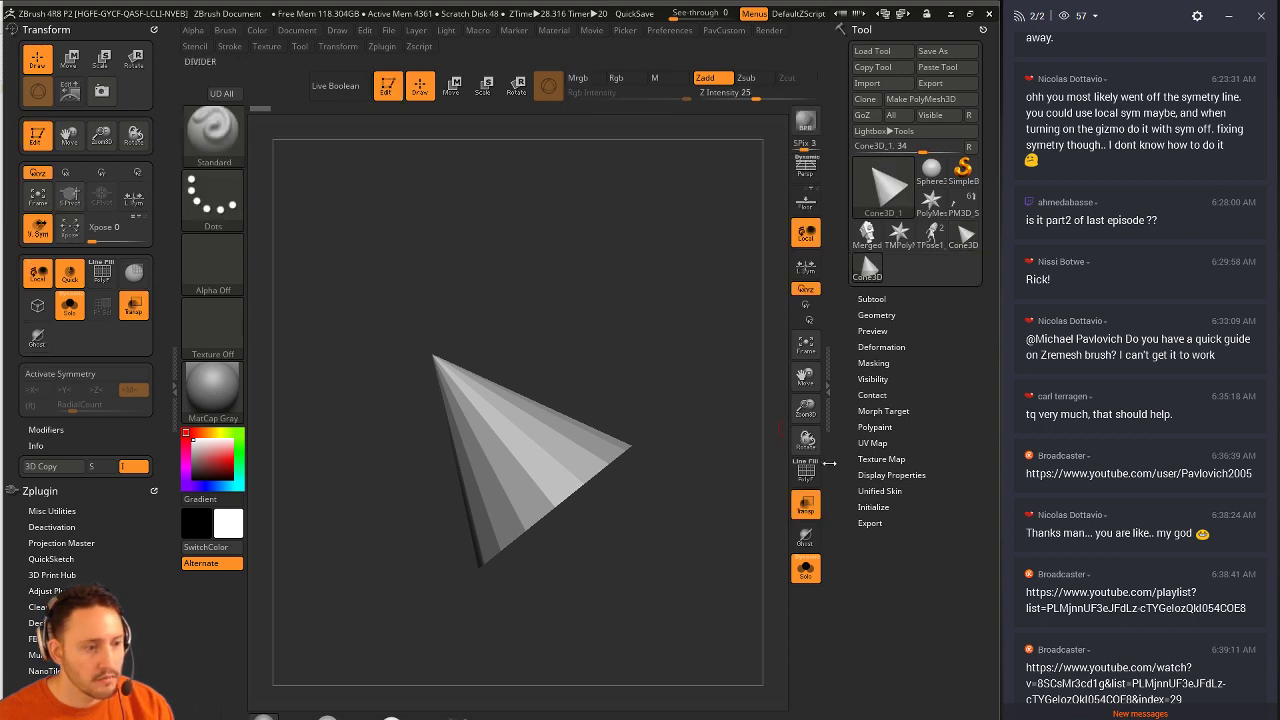
- Convert the cone primitive to a PolyMesh3D and initialize it as a QCube
{"action": "left_click", "coordinate": [920, 99]}
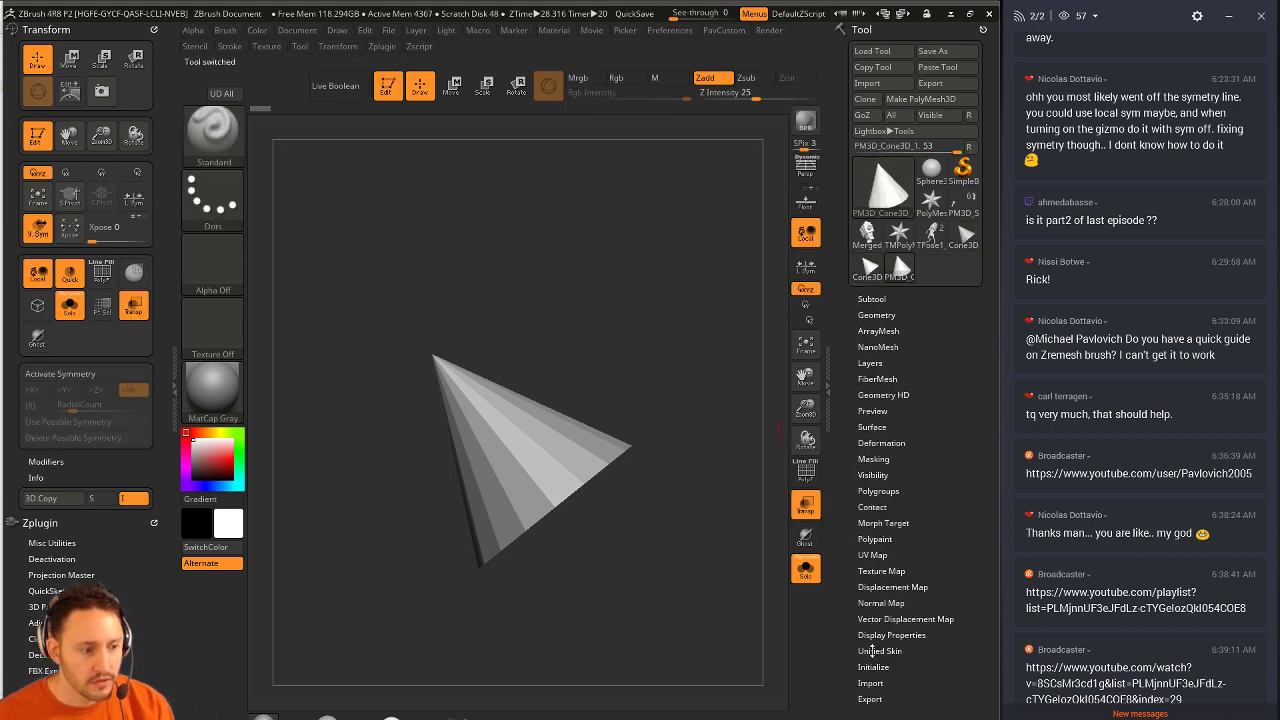
{"action": "left_click", "coordinate": [873, 667]}
{"action": "left_click", "coordinate": [867, 681]}
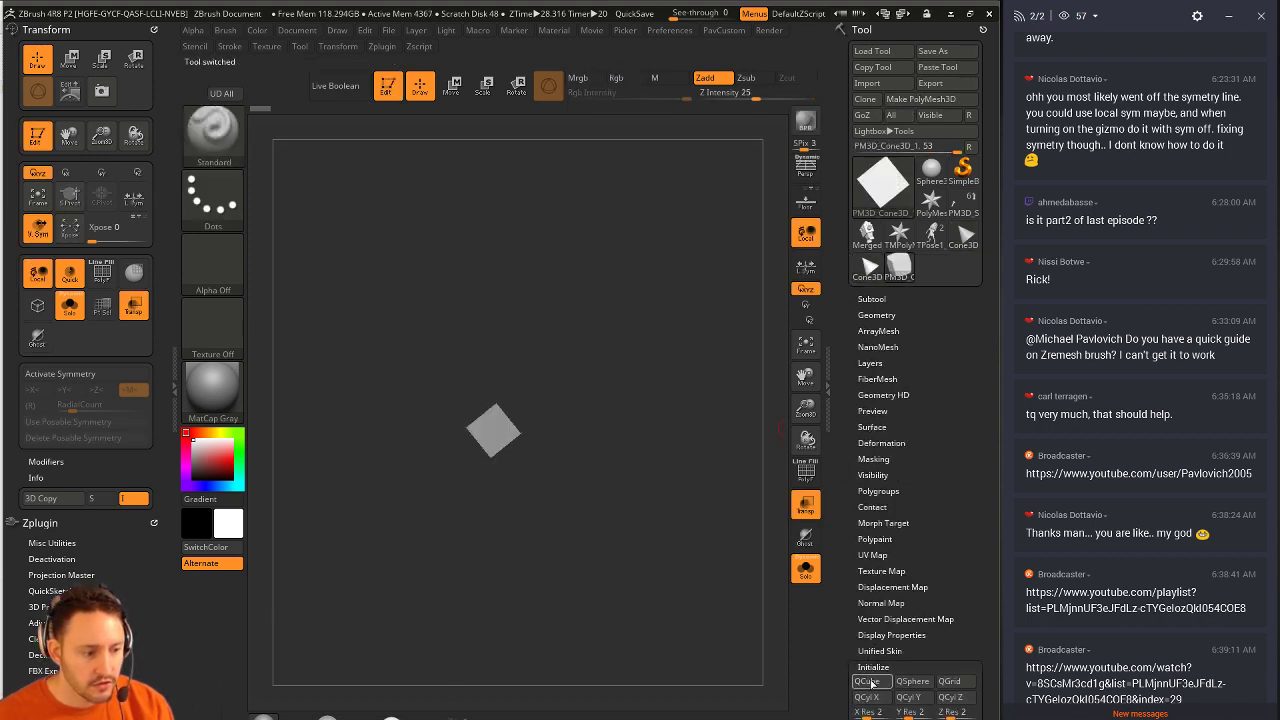
- Display the cube's polyframe and the floor grid, with X symmetry activated
{"action": "left_click", "coordinate": [802, 481]}
{"action": "left_click_drag", "start_coordinate": [634, 383], "coordinate": [669, 467], "text": "alt"}
{"action": "left_click_drag", "start_coordinate": [669, 467], "coordinate": [722, 451], "text": "shift"}
{"action": "left_click_drag", "start_coordinate": [698, 361], "coordinate": [582, 427]}
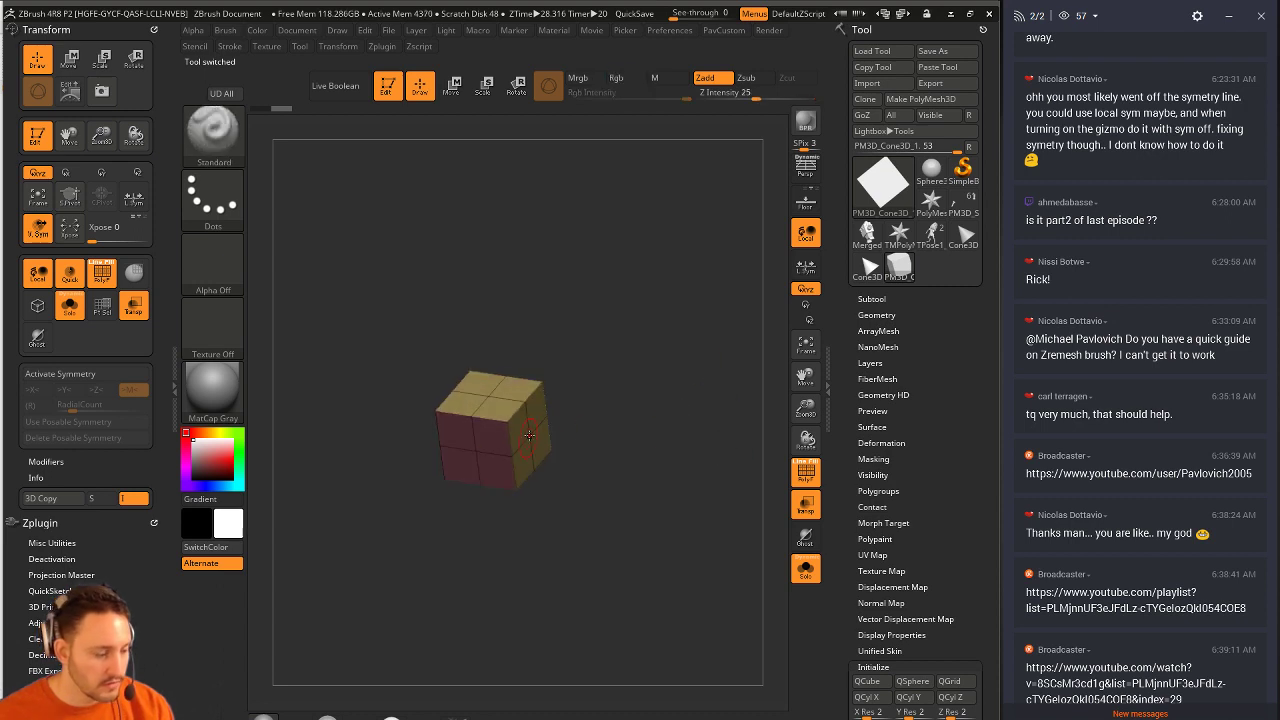
{"action": "key", "text": "x"}
{"action": "left_click_drag", "start_coordinate": [630, 386], "coordinate": [815, 218]}
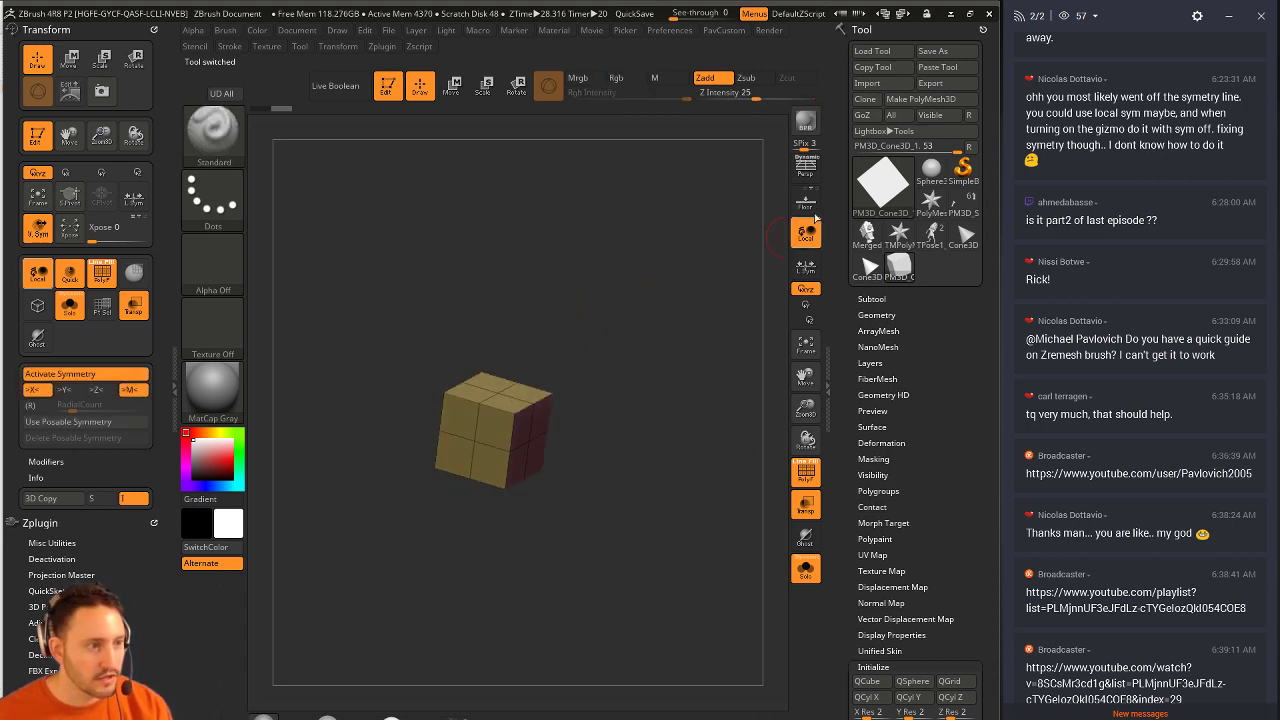
{"action": "left_click", "coordinate": [815, 204]}
- Choose the ZModeler brush and extrude the cube's upper side polygons outward symmetrically with QMesh
{"action": "left_click_drag", "start_coordinate": [697, 235], "coordinate": [646, 429]}
{"action": "key", "text": "b"}
{"action": "key", "text": "z"}
{"action": "key", "text": "m"}
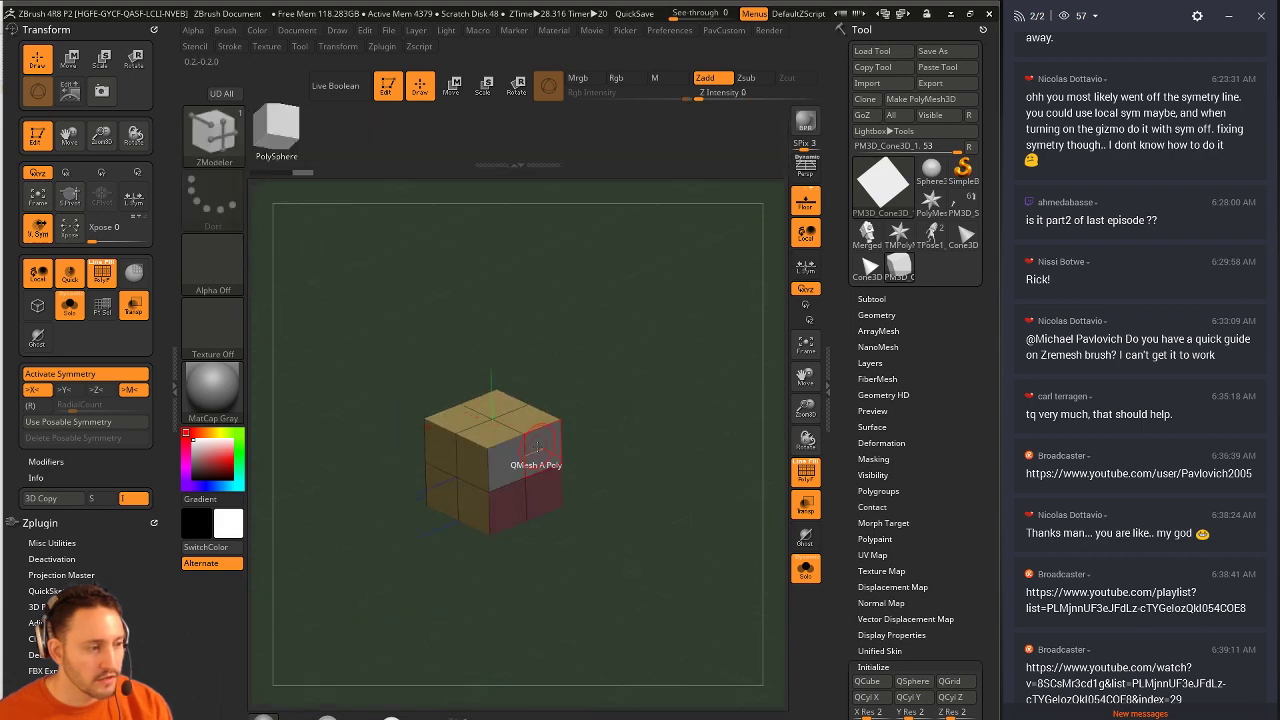
{"action": "left_click_drag", "start_coordinate": [547, 455], "coordinate": [601, 459]}
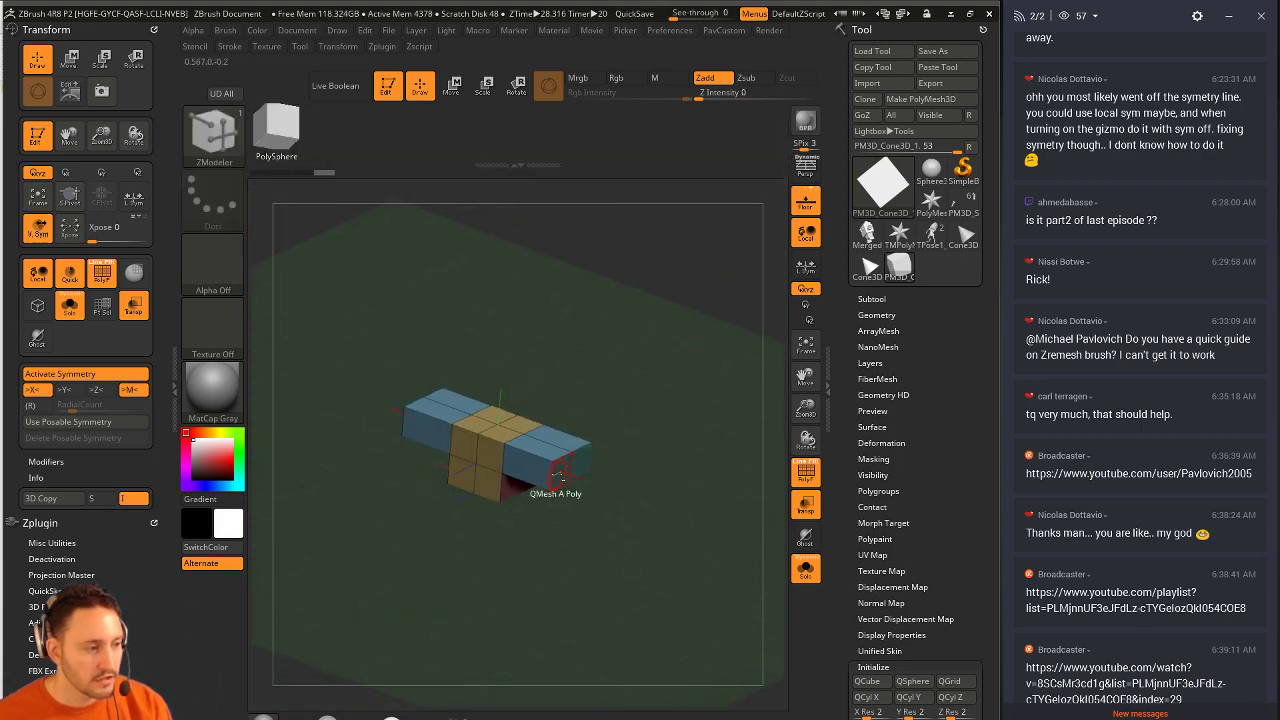
- Extrude the side arms upward and forward with QMesh to build mirrored, stepped blocks
{"action": "key", "text": "b"}
{"action": "key", "text": "m"}
{"action": "key", "text": "v"}
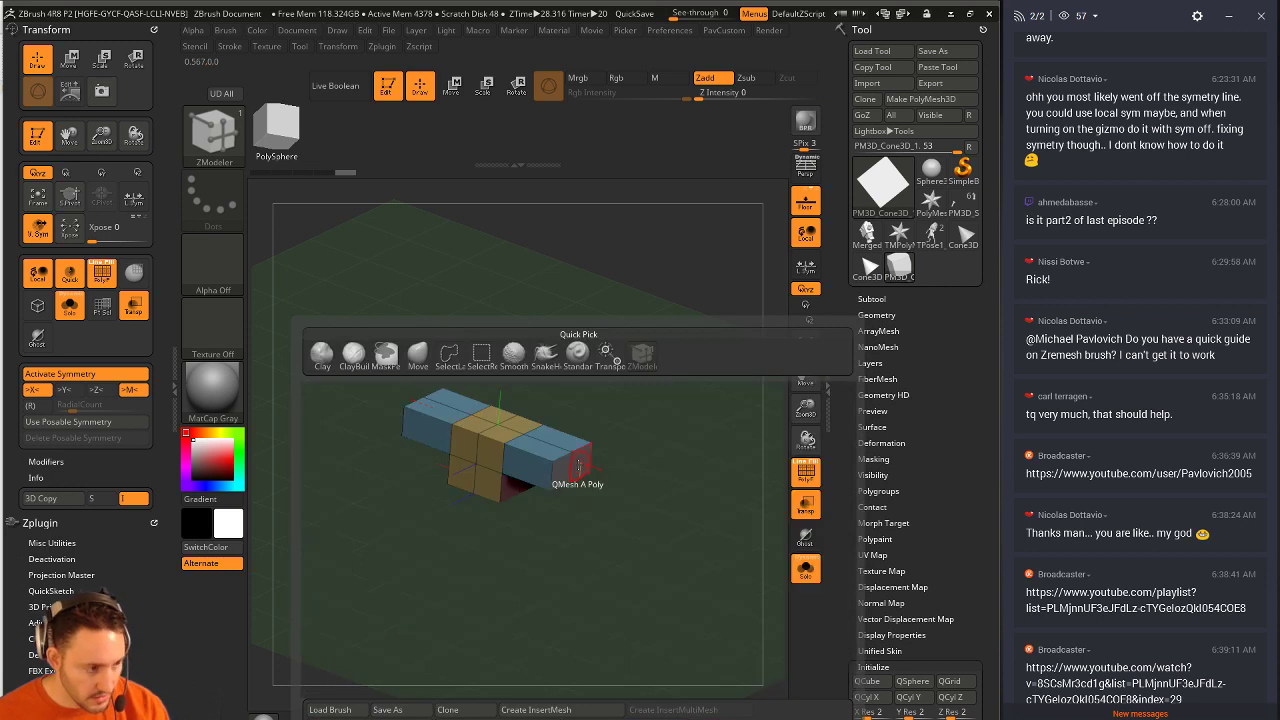
{"action": "left_click_drag", "start_coordinate": [548, 452], "coordinate": [665, 390], "text": "alt"}
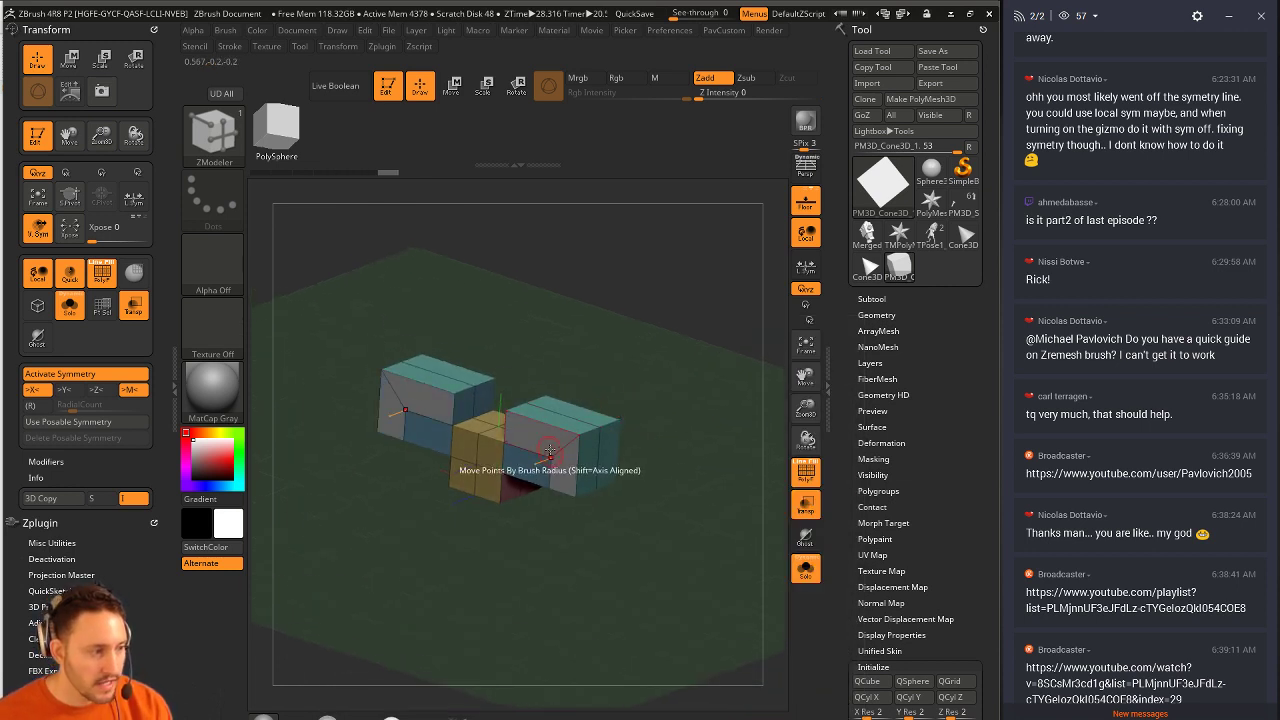
{"action": "left_click_drag", "start_coordinate": [560, 447], "coordinate": [528, 462]}
{"action": "mouse_move", "coordinate": [650, 345]}
{"action": "left_mouse_down"}
{"action": "mouse_move", "coordinate": [645, 420]}
{"action": "mouse_move", "coordinate": [689, 352]}
{"action": "mouse_move", "coordinate": [723, 337]}
{"action": "mouse_move", "coordinate": [708, 368]}
{"action": "mouse_move", "coordinate": [690, 370]}
{"action": "mouse_move", "coordinate": [704, 400]}
{"action": "left_mouse_up"}
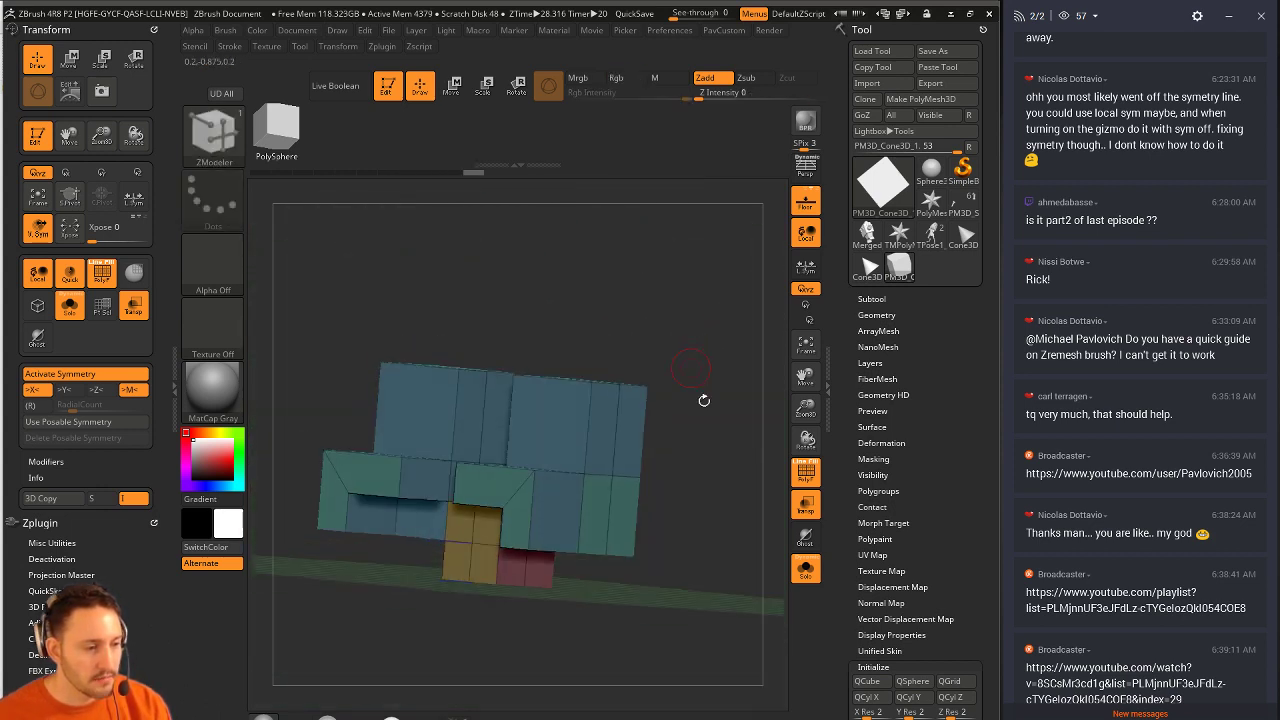
- Hide the polyframe and enable Dynamic Subdiv on the stepped blocks
{"action": "left_click", "coordinate": [803, 486]}
{"action": "left_click_drag", "start_coordinate": [722, 450], "coordinate": [722, 423]}
{"action": "left_click", "coordinate": [874, 315]}
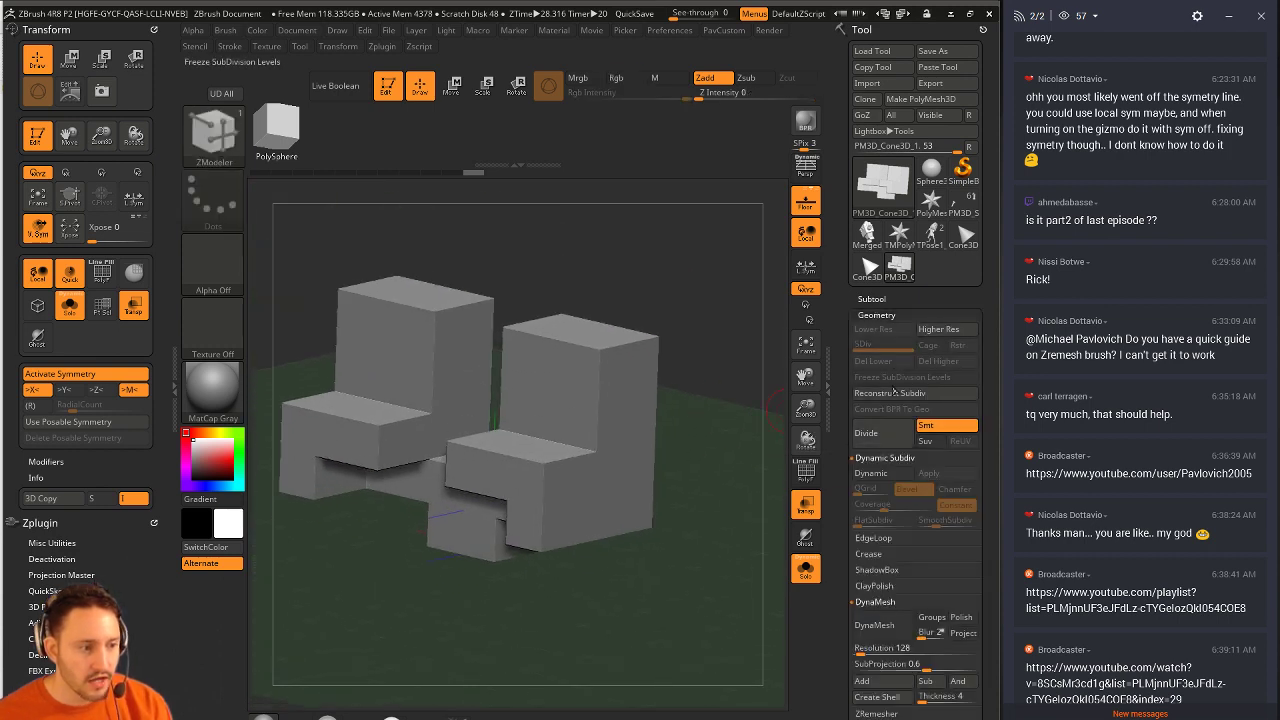
{"action": "left_click", "coordinate": [878, 476]}
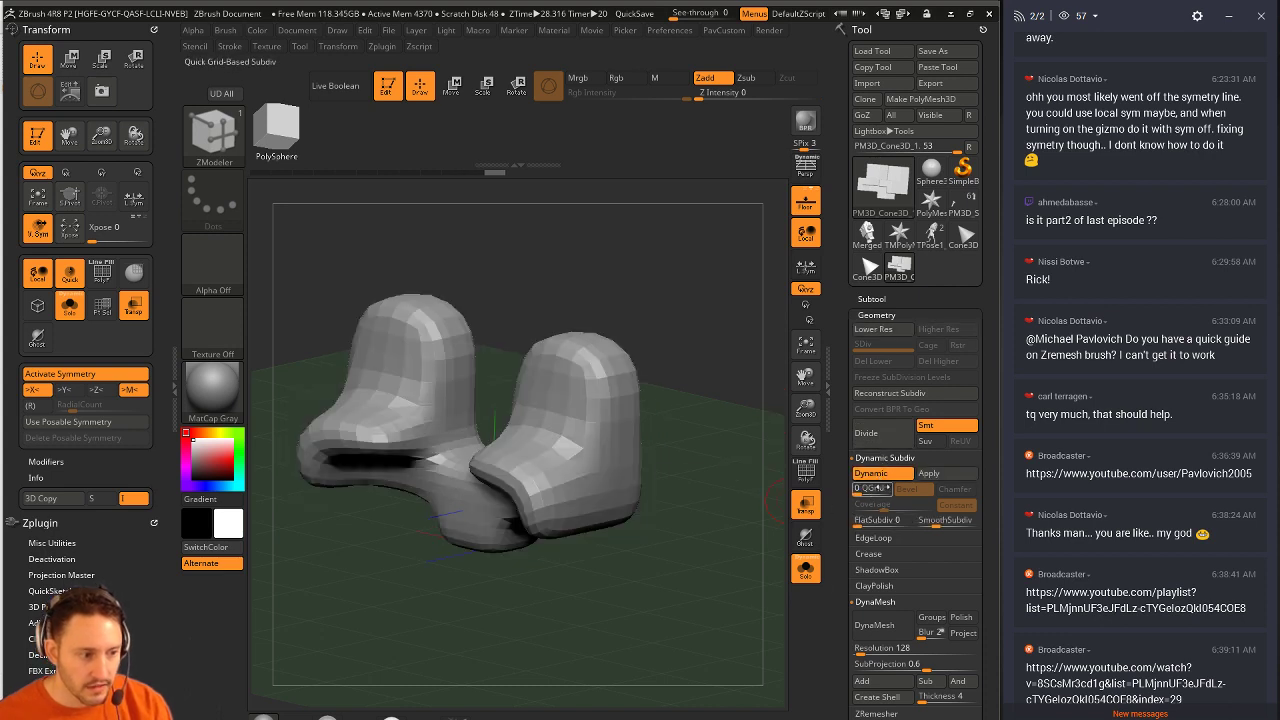
- Crease the model's edges with a crease tolerance of 31
{"action": "left_click", "coordinate": [867, 553]}
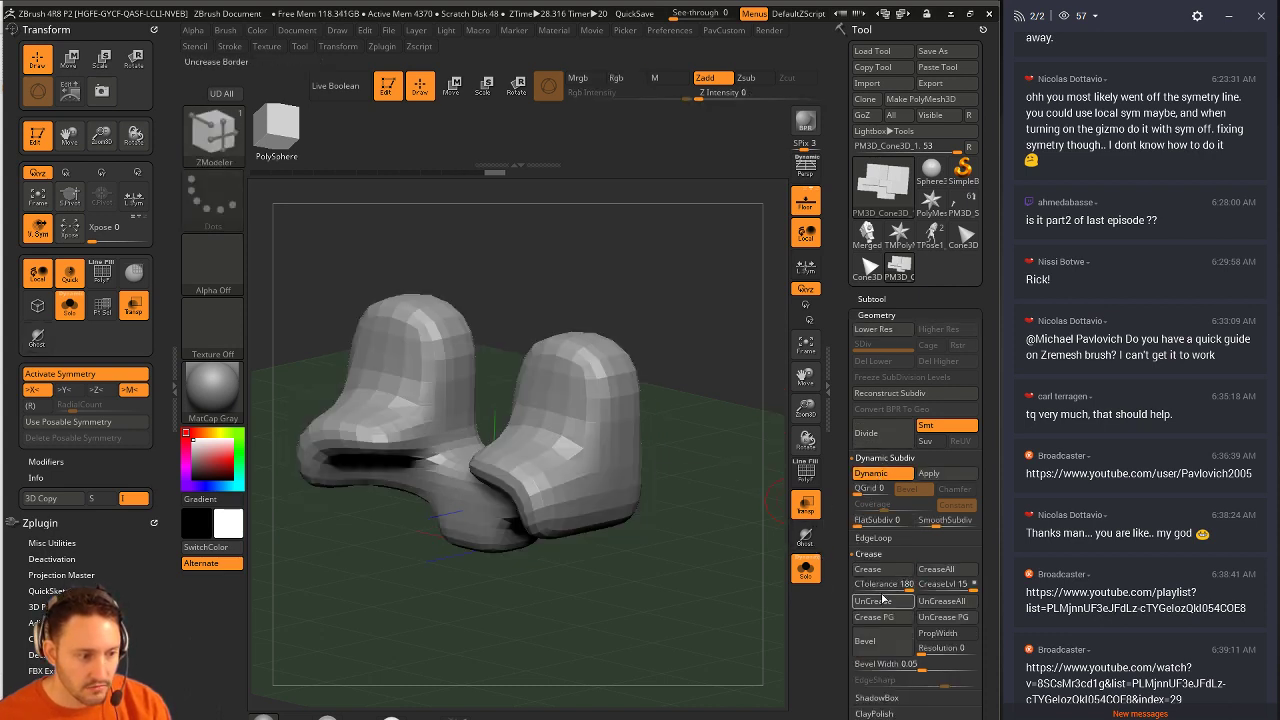
{"action": "left_click_drag", "start_coordinate": [883, 588], "coordinate": [862, 588]}
{"action": "left_click", "coordinate": [866, 569]}
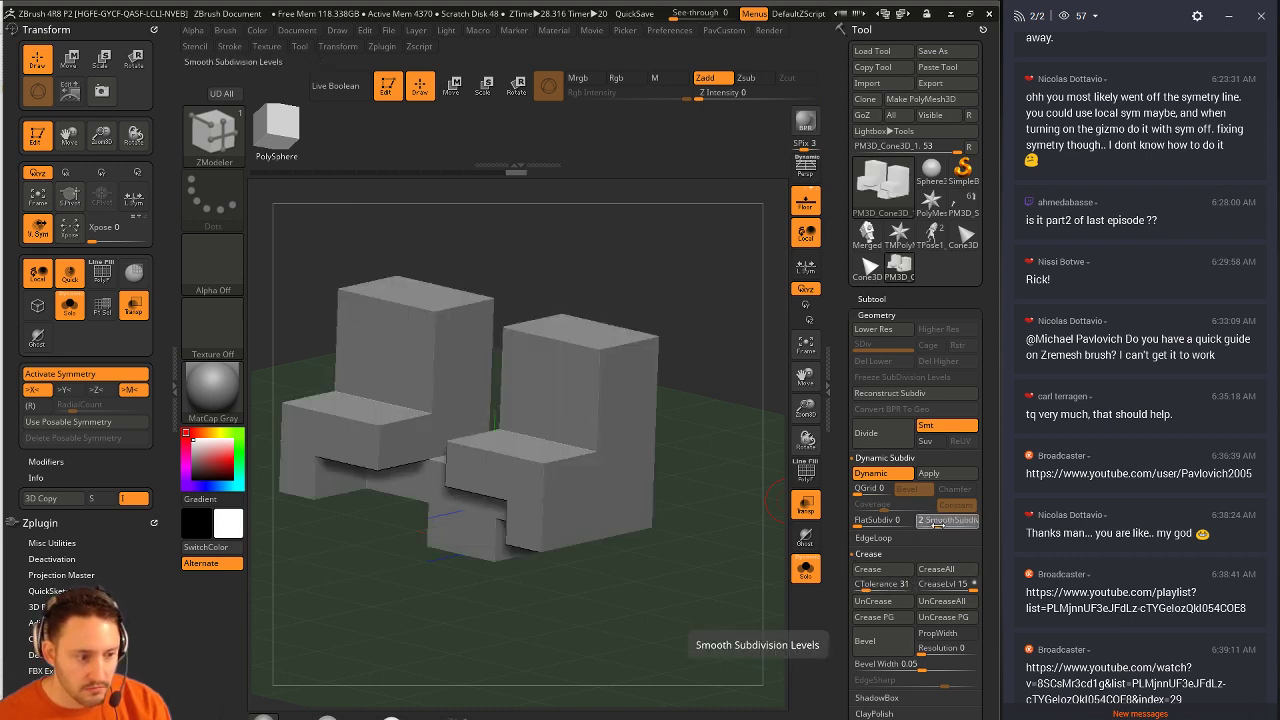
- Raise the smooth subdivision level of Dynamic Subdiv and set the crease level to 3
{"action": "left_click_drag", "start_coordinate": [936, 521], "coordinate": [950, 523]}
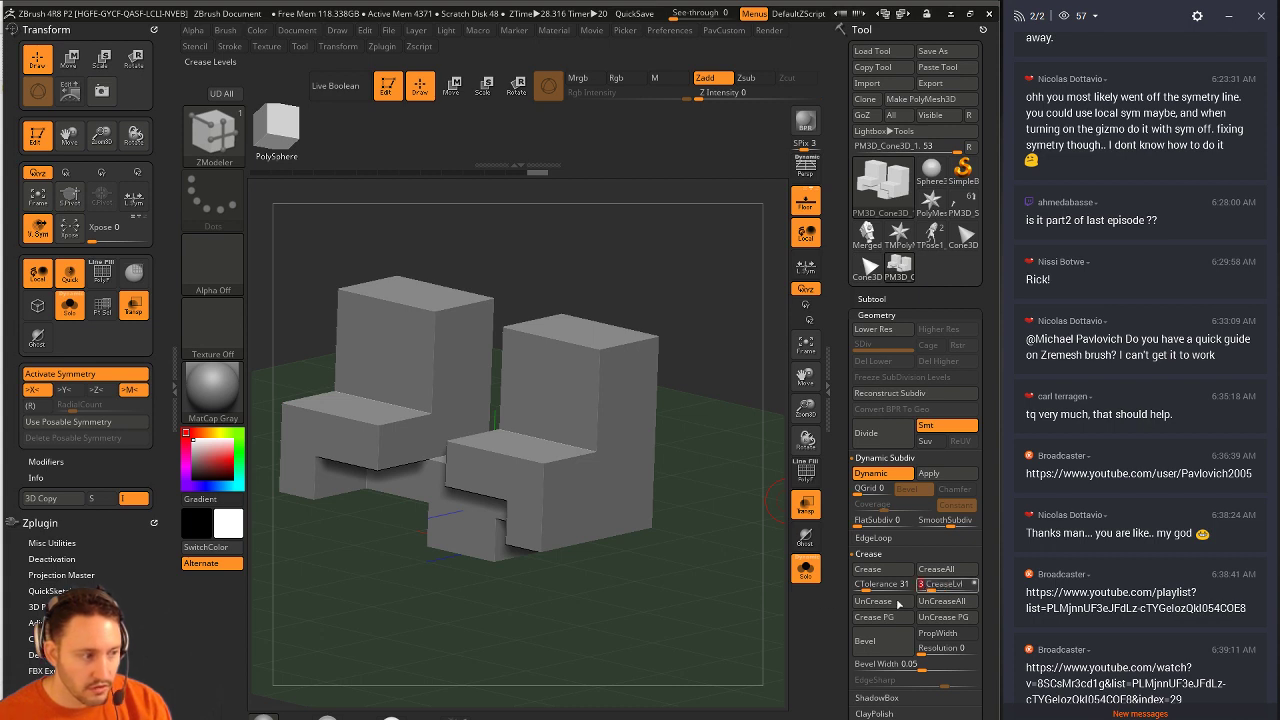
{"action": "type", "text": "3"}
{"action": "key", "text": "Return"}
{"action": "left_click_drag", "start_coordinate": [724, 437], "coordinate": [645, 475]}
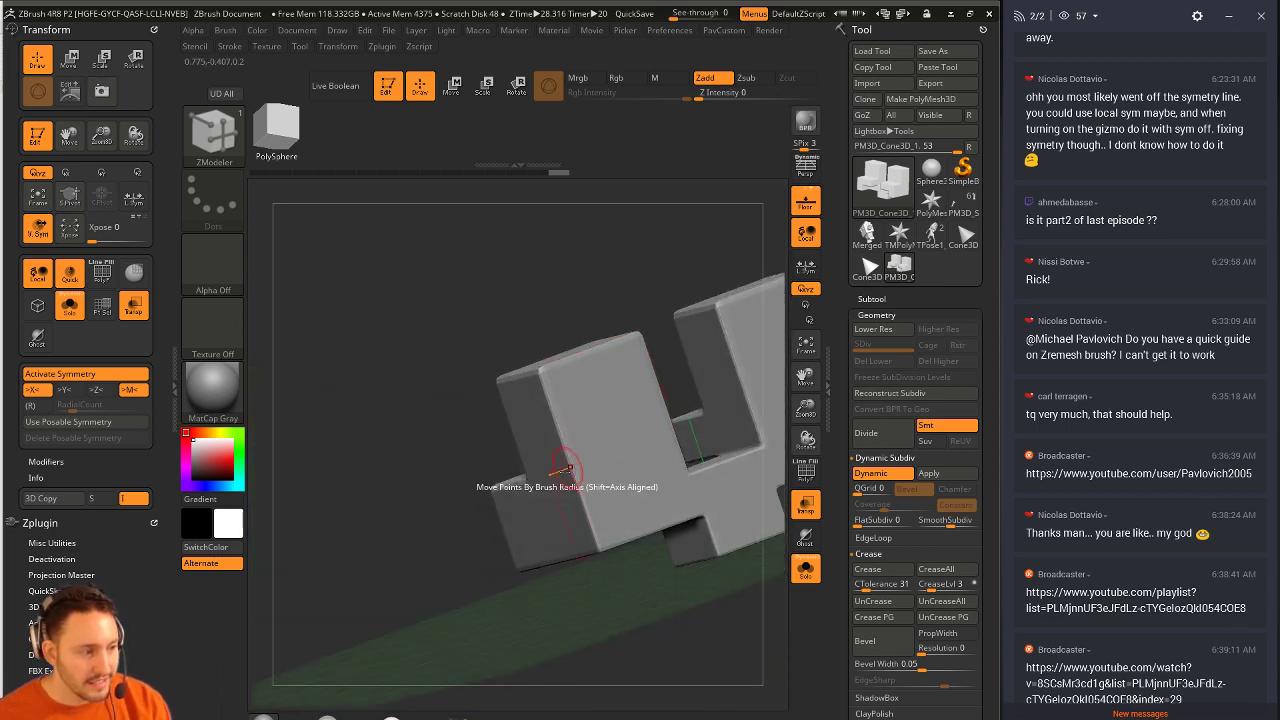
{"action": "left_click_drag", "start_coordinate": [475, 500], "coordinate": [634, 581]}
{"action": "left_click_drag", "start_coordinate": [718, 316], "coordinate": [630, 420], "text": "alt"}
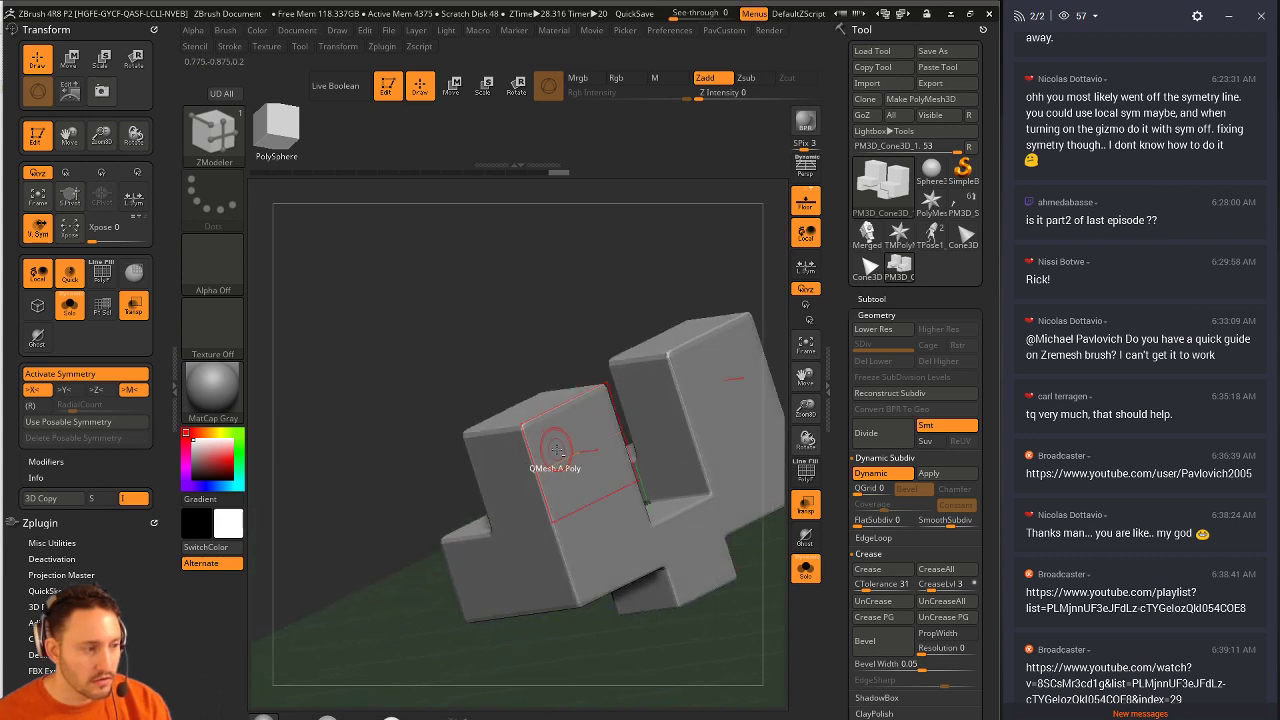
- Extrude the upper rear polygons of the tall blocks with QMesh and crease the new edges, with the polyframe displayed
{"action": "left_click_drag", "start_coordinate": [556, 450], "coordinate": [659, 451]}
{"action": "left_click", "coordinate": [806, 470]}
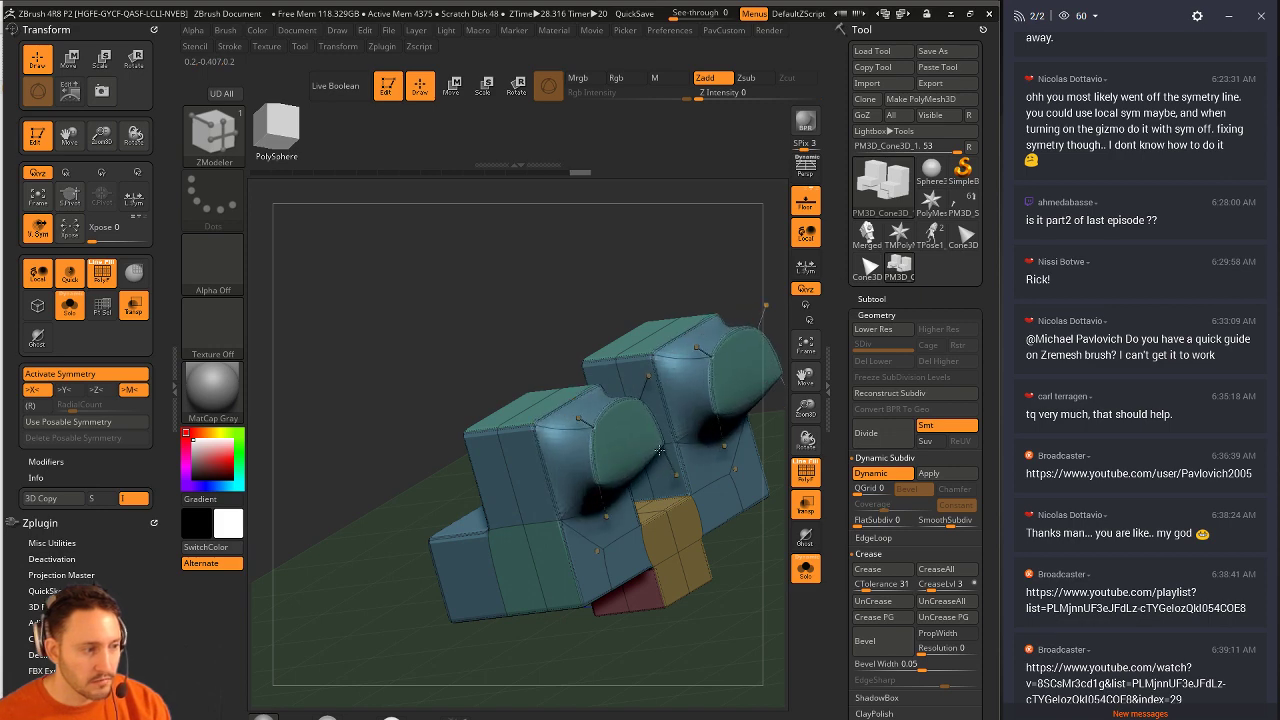
{"action": "left_click_drag", "start_coordinate": [501, 296], "coordinate": [635, 293]}
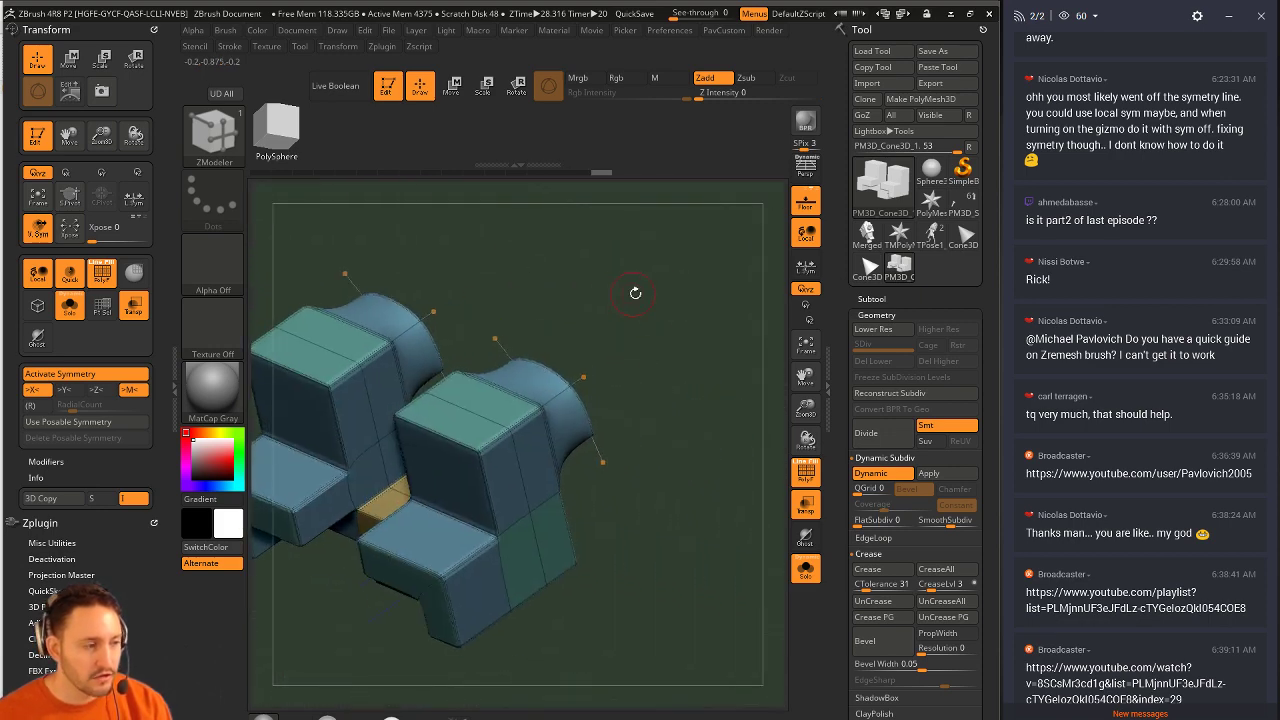
{"action": "left_click_drag", "start_coordinate": [638, 337], "coordinate": [655, 341]}
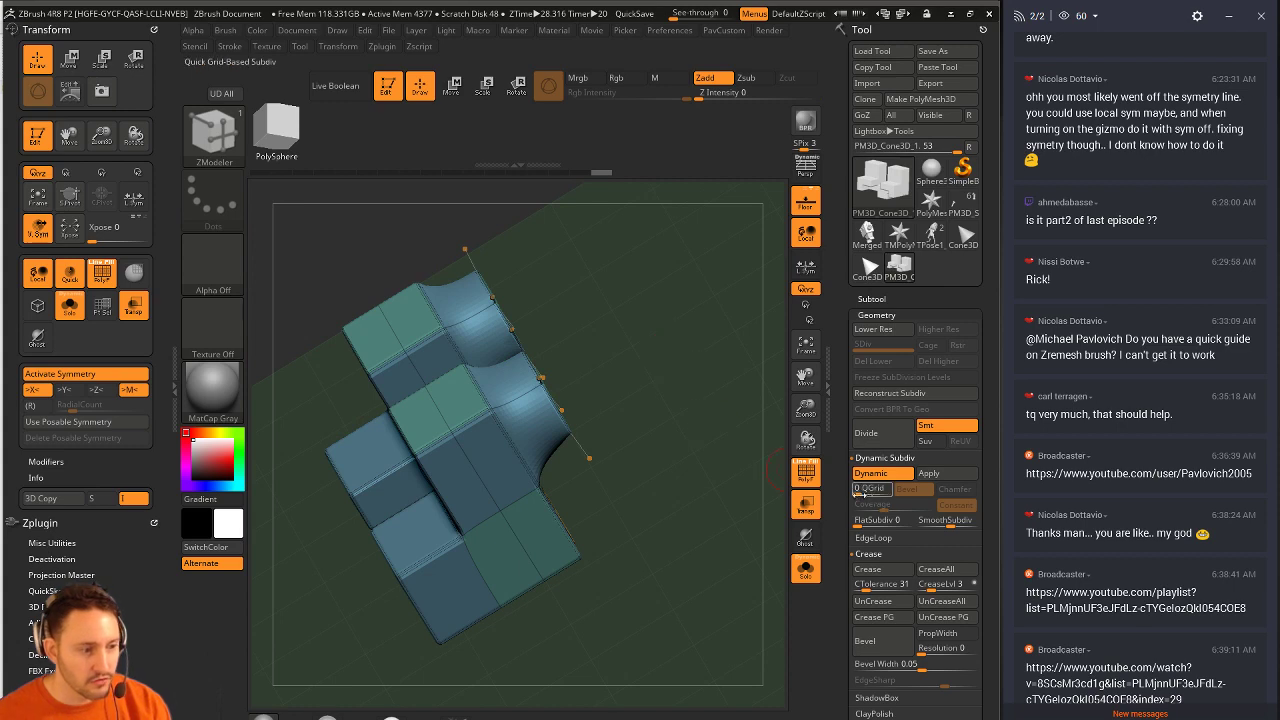
{"action": "left_click", "coordinate": [868, 570]}
- Extend the rear end faces of the upper blocks further outward with QMesh and crease the resulting edges
{"action": "left_click_drag", "start_coordinate": [660, 471], "coordinate": [694, 406]}
{"action": "left_click_drag", "start_coordinate": [572, 404], "coordinate": [554, 408], "text": "alt"}
{"action": "left_click_drag", "start_coordinate": [655, 410], "coordinate": [702, 404]}
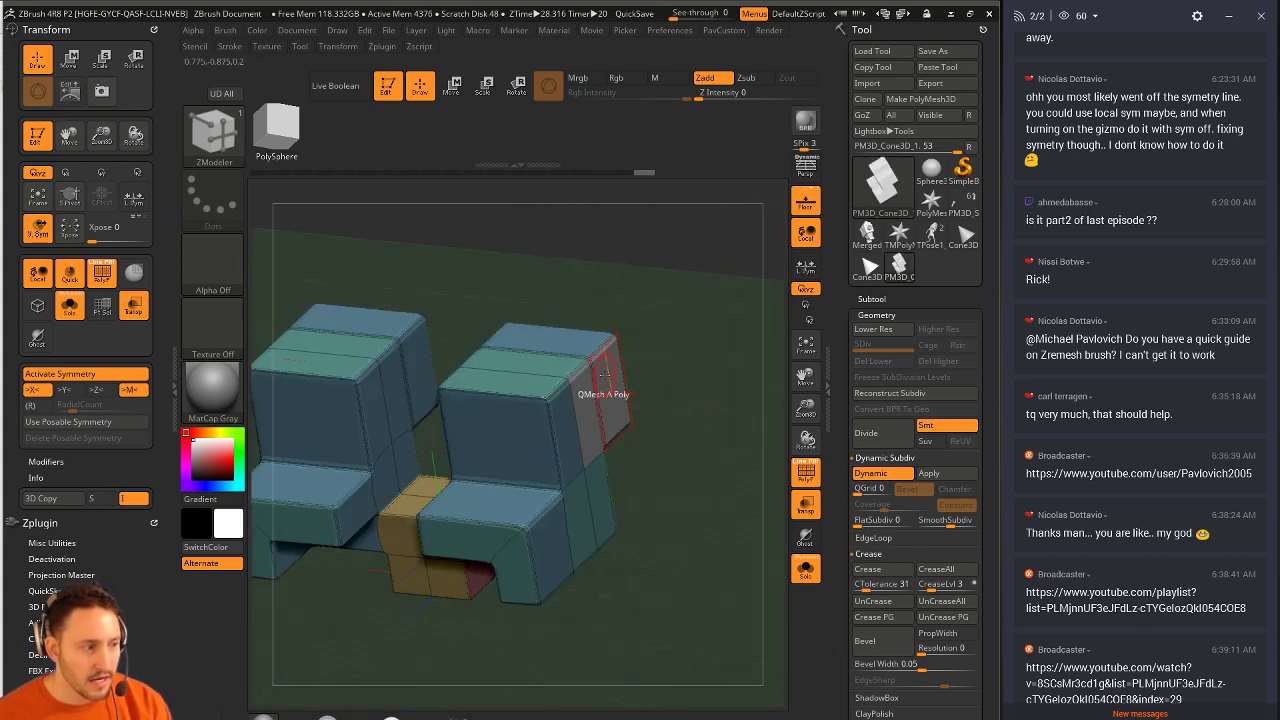
{"action": "left_click_drag", "start_coordinate": [600, 393], "coordinate": [672, 394]}
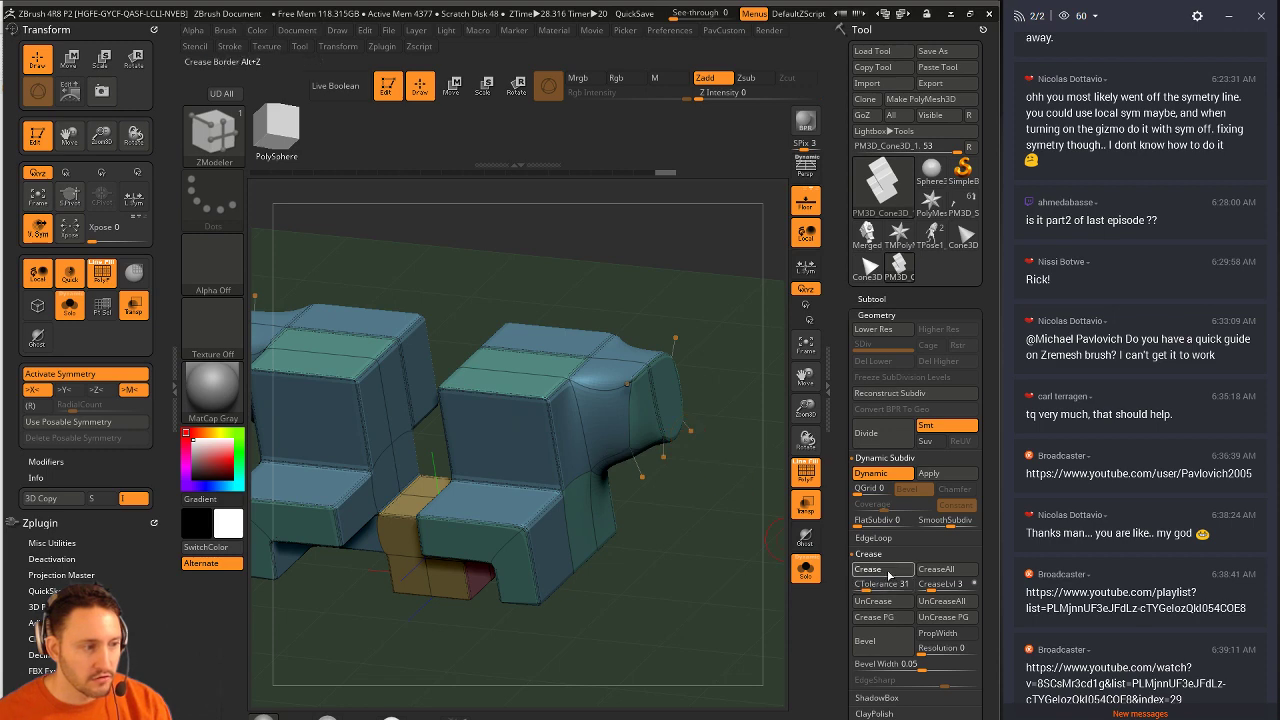
{"action": "left_click", "coordinate": [888, 574]}
{"action": "mouse_move", "coordinate": [722, 530]}
{"action": "left_mouse_down"}
{"action": "mouse_move", "coordinate": [752, 500]}
{"action": "mouse_move", "coordinate": [702, 527]}
{"action": "left_mouse_up"}
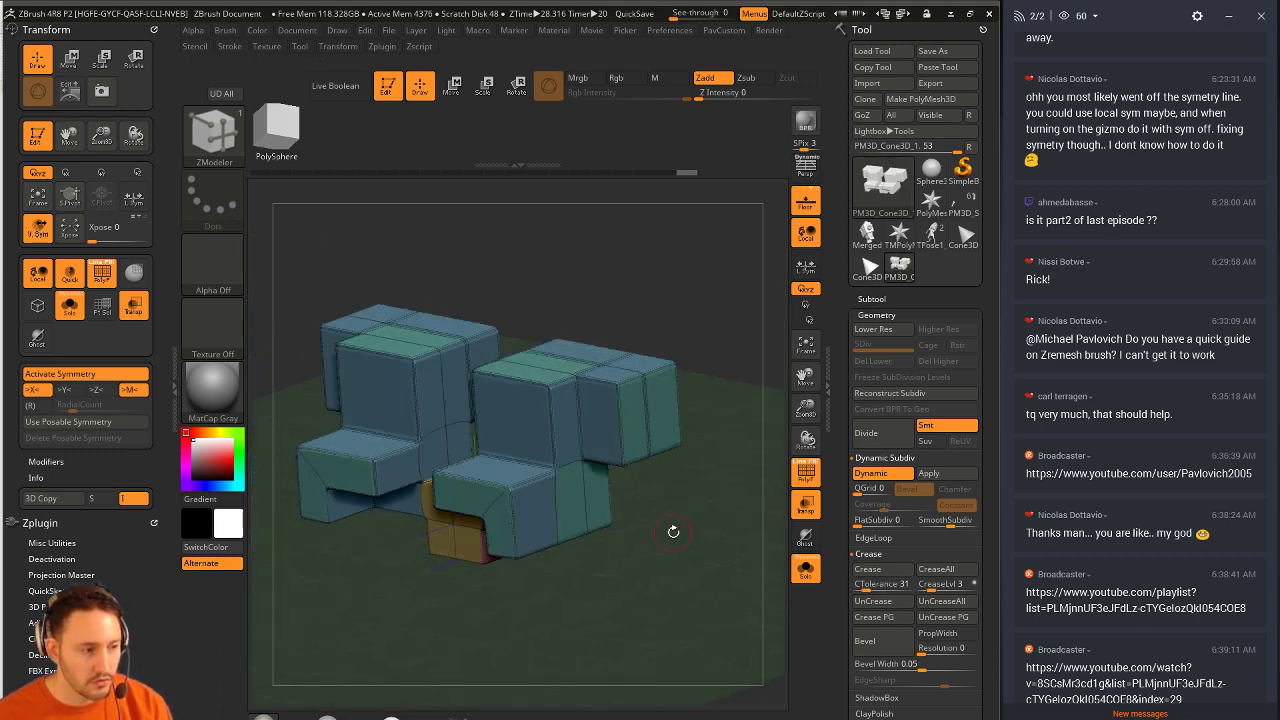
- Remove all creases from the model and preview it with Dynamic Subdiv on and the polyframe hidden
{"action": "key", "text": "shift+d"}
{"action": "left_click_drag", "start_coordinate": [694, 503], "coordinate": [714, 544], "text": "alt"}
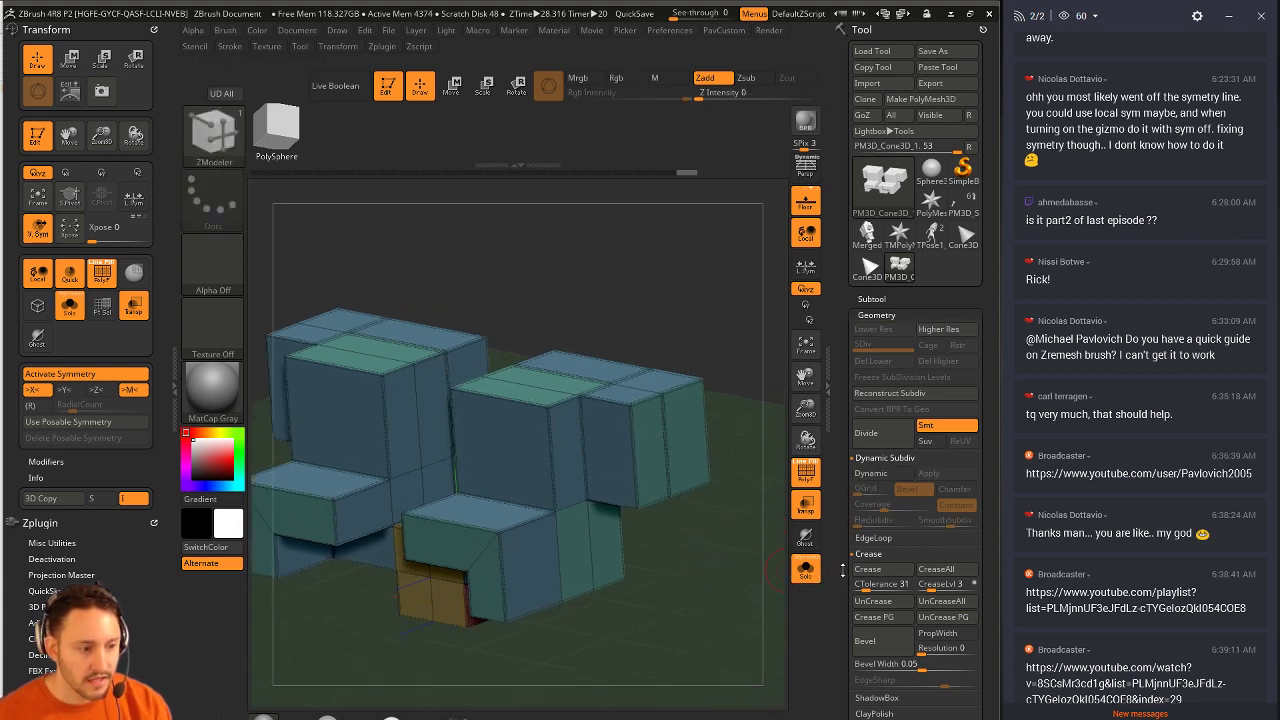
{"action": "left_click", "coordinate": [924, 603]}
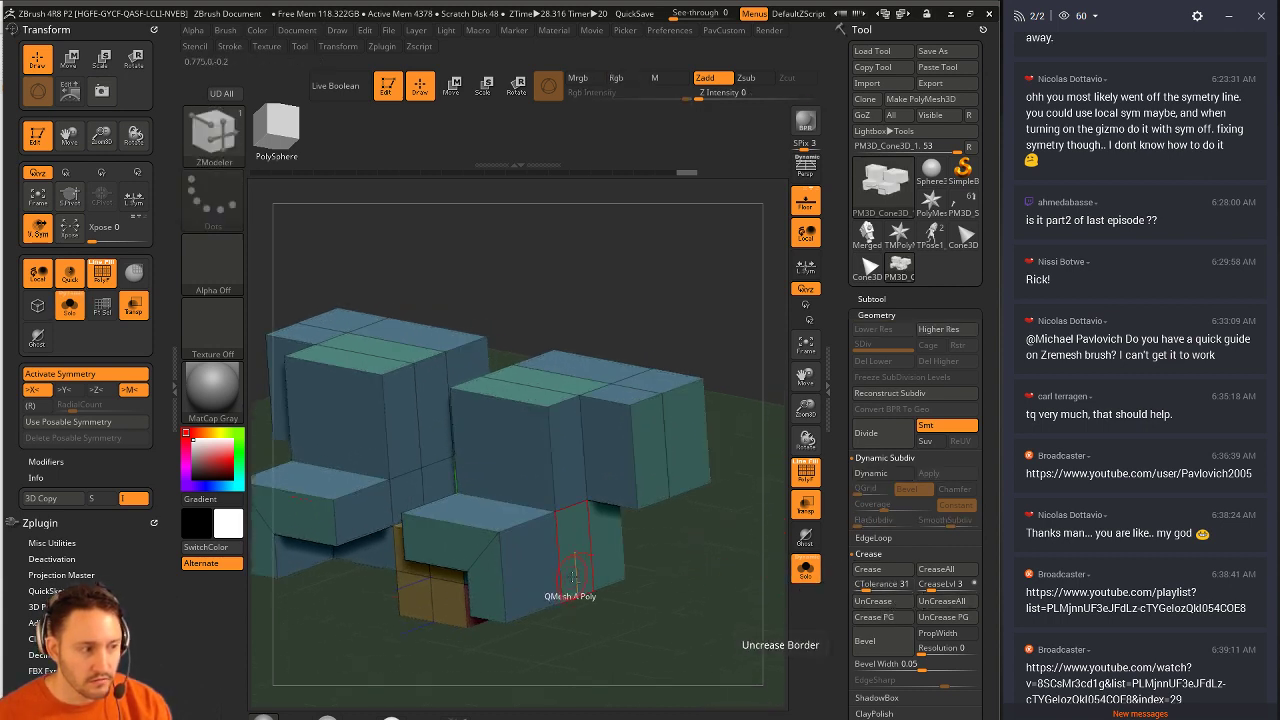
{"action": "left_click", "coordinate": [608, 558], "text": "alt"}
{"action": "left_click_drag", "start_coordinate": [681, 576], "coordinate": [694, 558], "text": "alt"}
{"action": "key", "text": "d"}
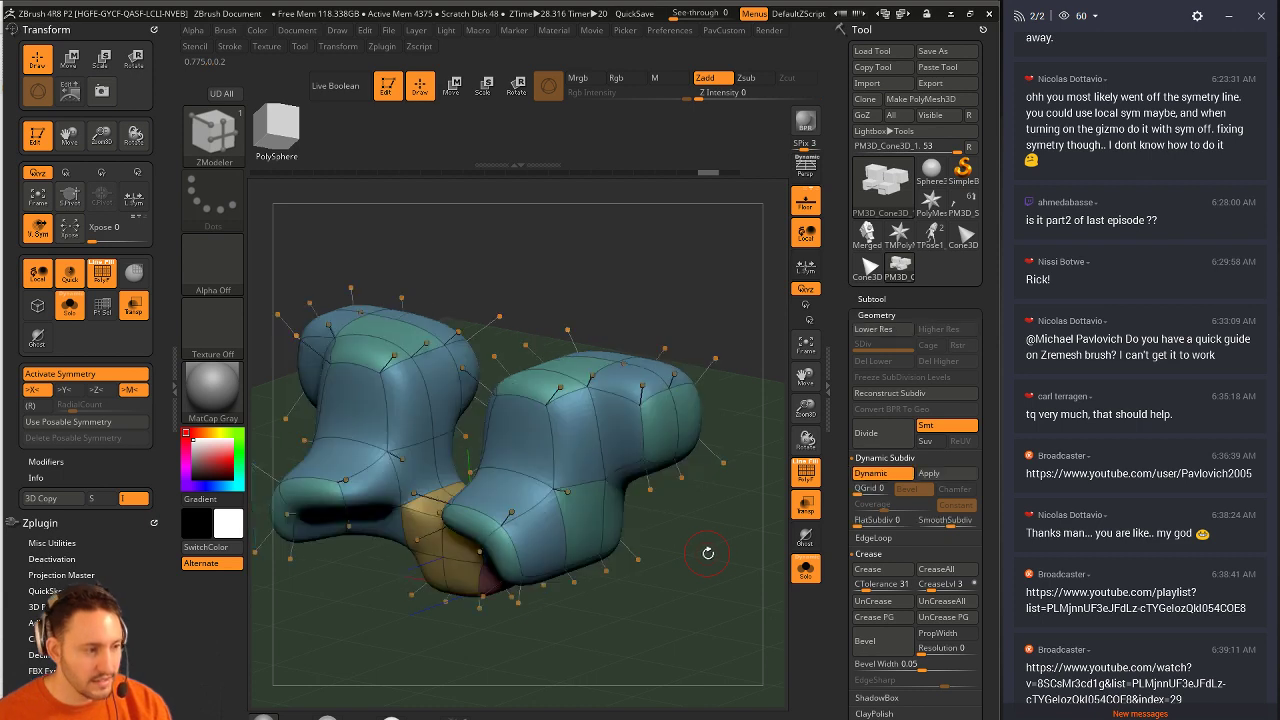
{"action": "left_click", "coordinate": [803, 478]}
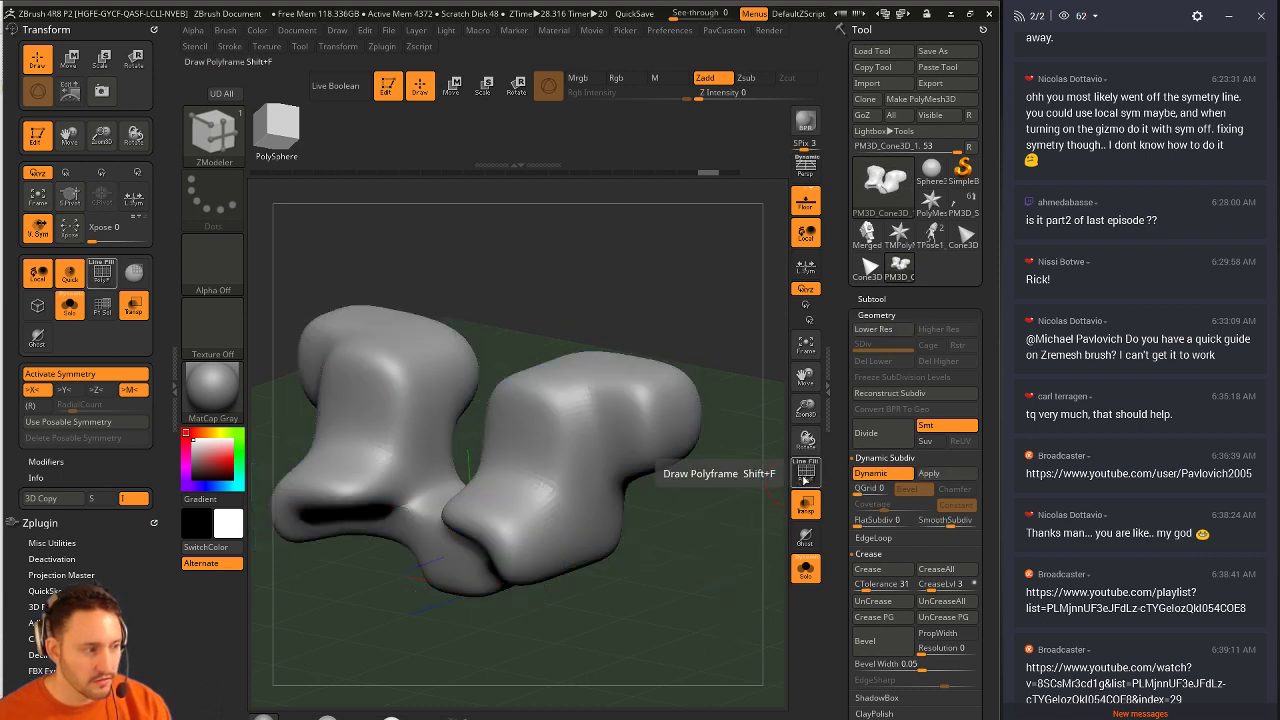
- Set SmoothSubdiv to 0 and QGrid to 2 for the dynamic subdivision, and inspect the bevels with the polyframe shown
{"action": "key", "text": "shift+d"}
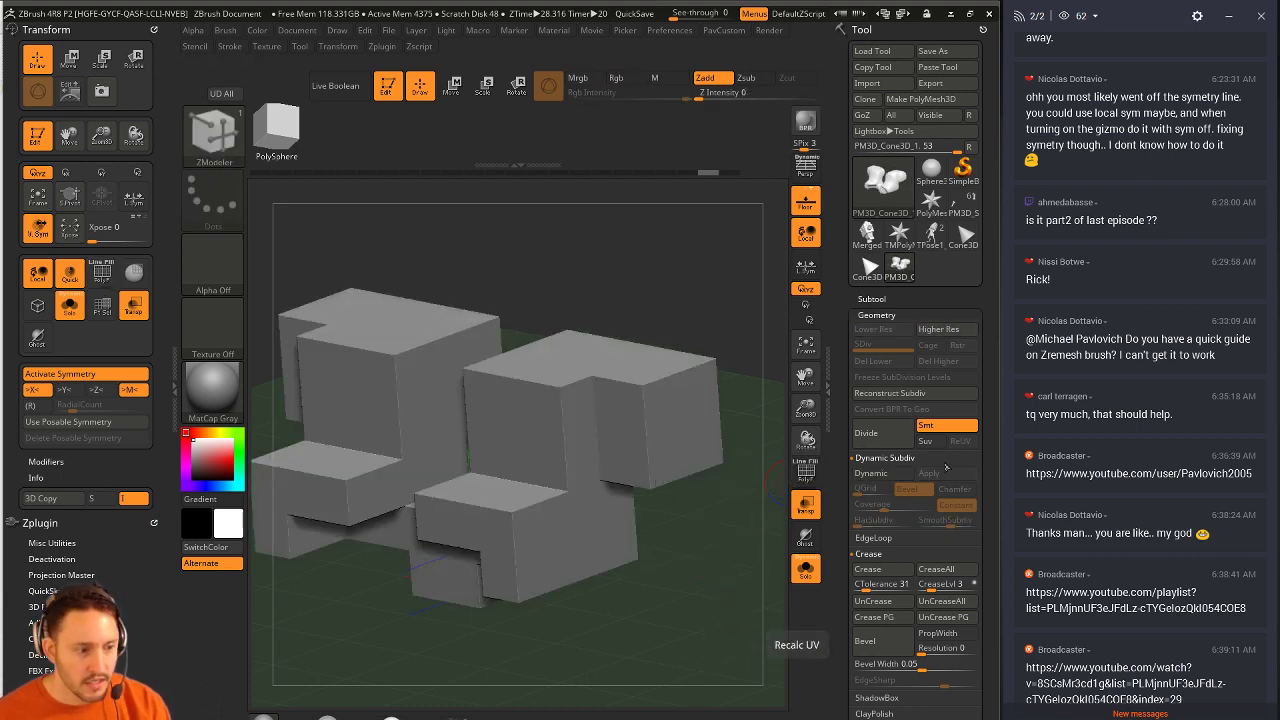
{"action": "left_click", "coordinate": [882, 474]}
{"action": "left_click_drag", "start_coordinate": [916, 521], "coordinate": [880, 521]}
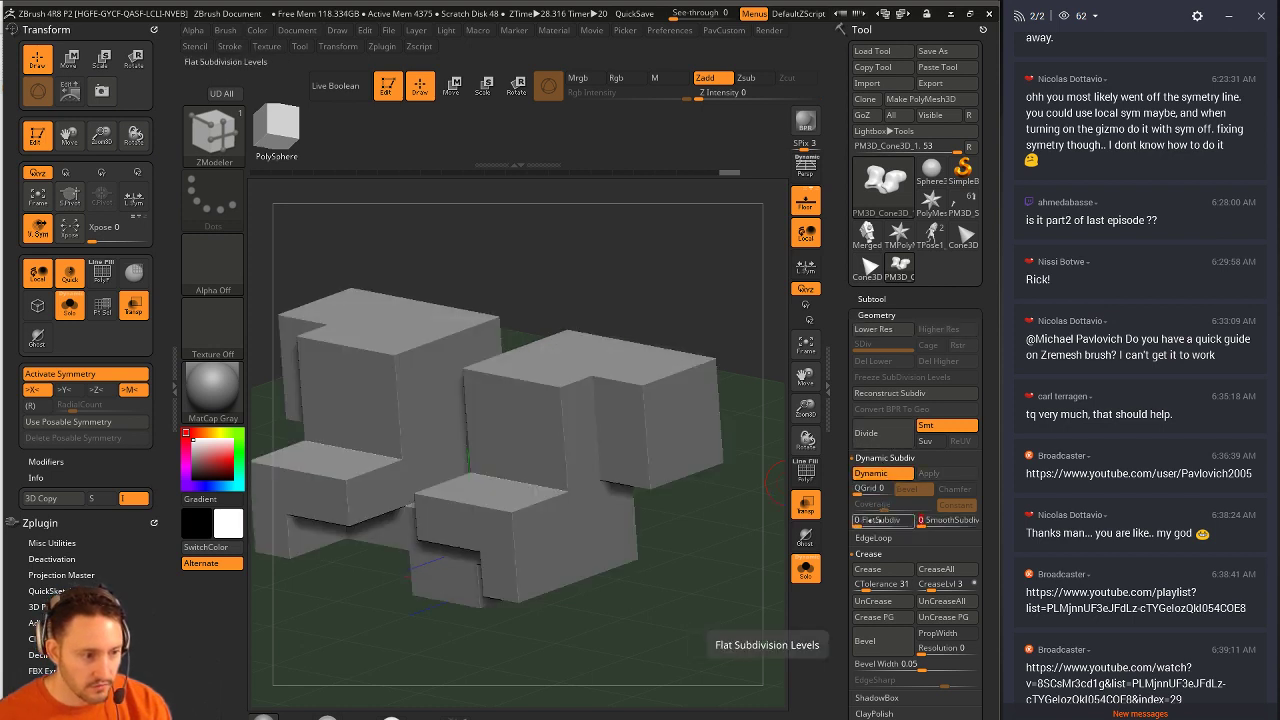
{"action": "left_click", "coordinate": [862, 489]}
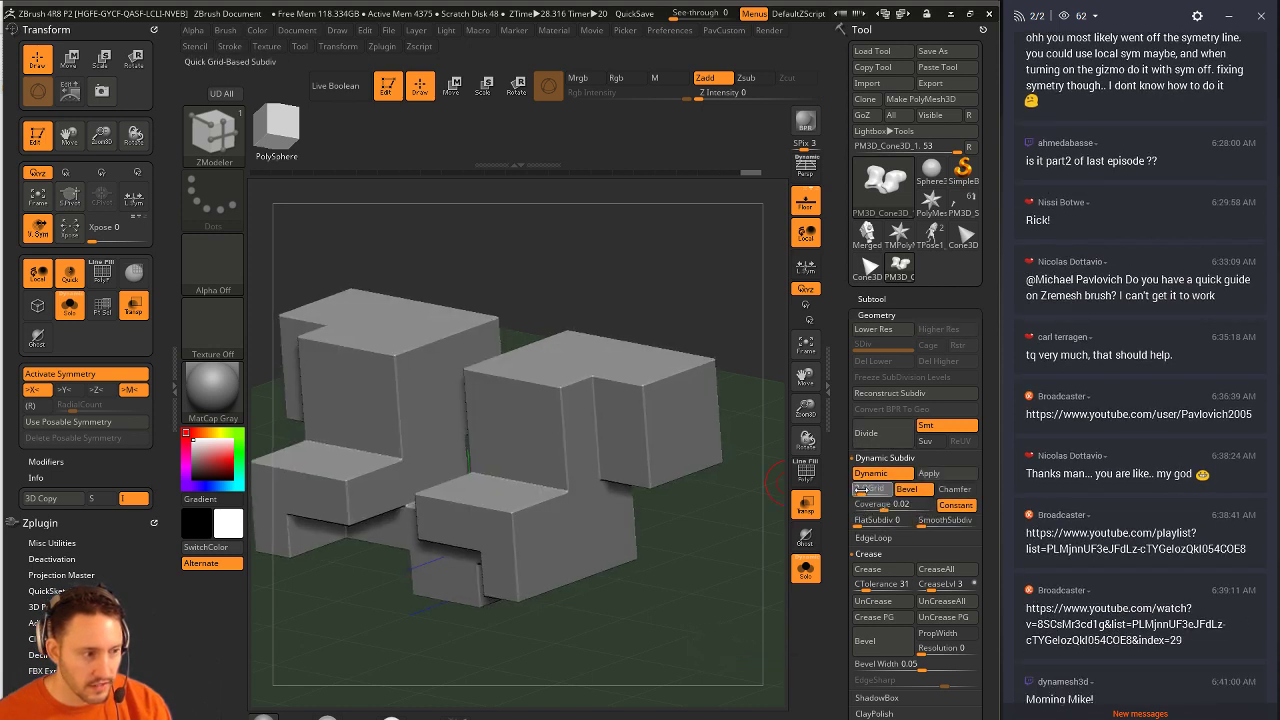
{"action": "left_click", "coordinate": [806, 470]}
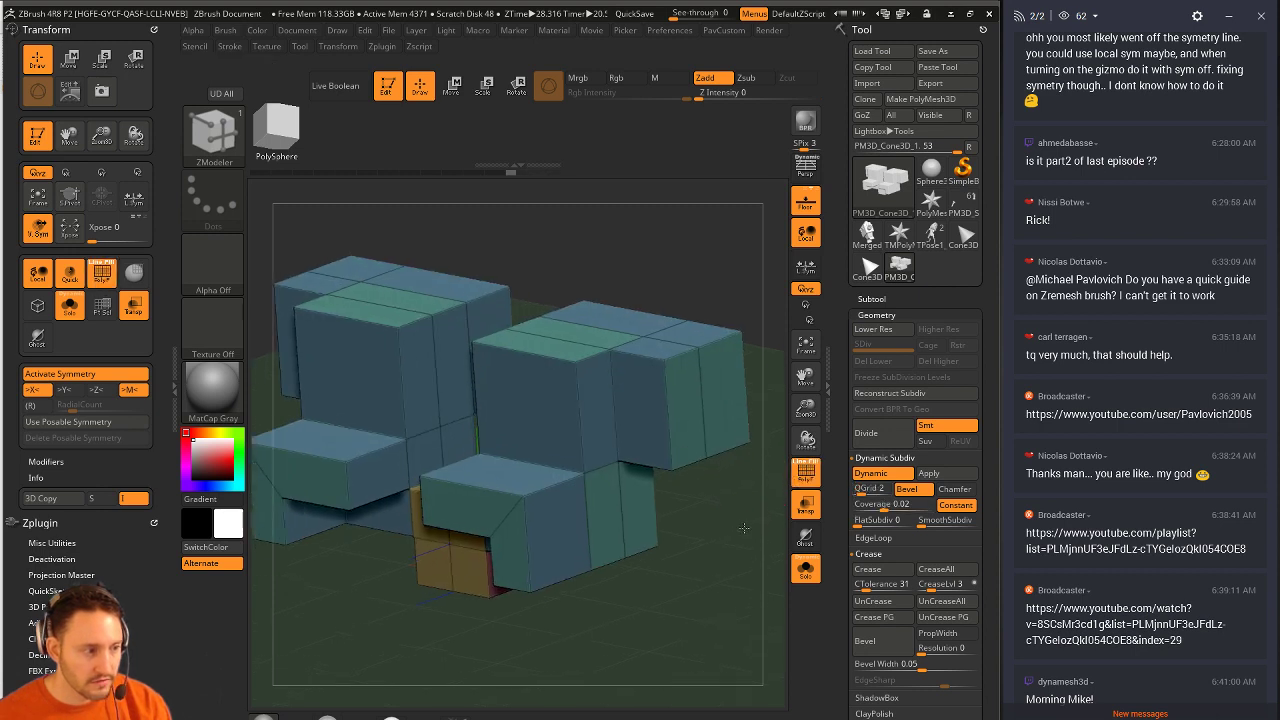
{"action": "left_click_drag", "start_coordinate": [743, 527], "coordinate": [690, 530]}
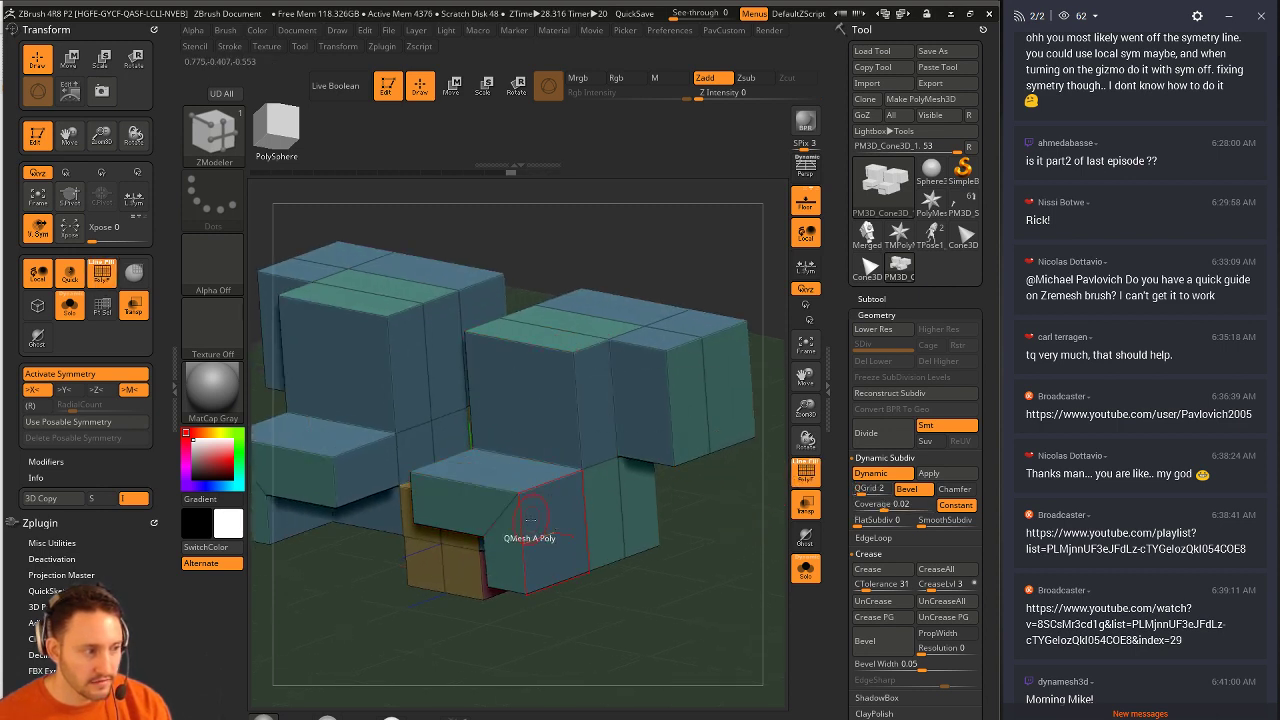
- Set the QGrid coverage to 0.0518, hide the polyframe, and compare the model with Dynamic Subdiv off and on
{"action": "mouse_move", "coordinate": [884, 506]}
{"action": "left_mouse_down"}
{"action": "mouse_move", "coordinate": [905, 505]}
{"action": "mouse_move", "coordinate": [889, 505]}
{"action": "left_mouse_up"}
{"action": "left_click", "coordinate": [806, 470]}
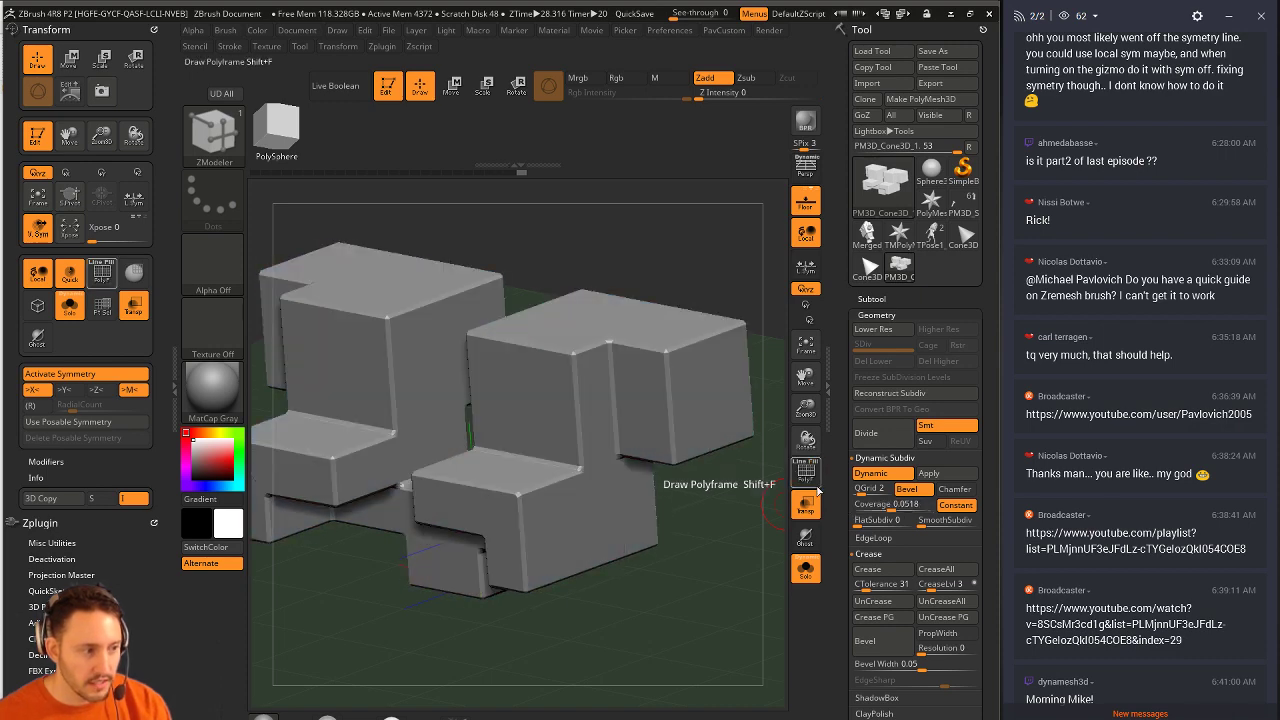
{"action": "left_click_drag", "start_coordinate": [737, 530], "coordinate": [762, 547]}
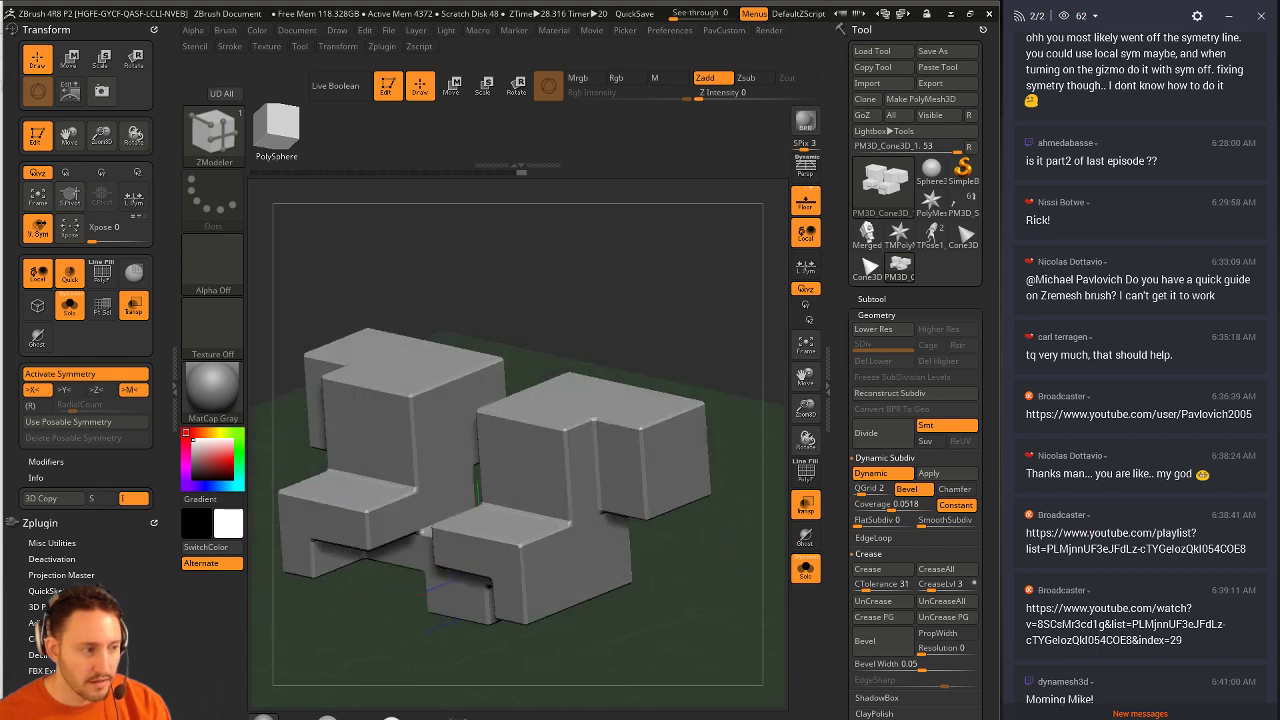
{"action": "key", "text": "shift+d"}
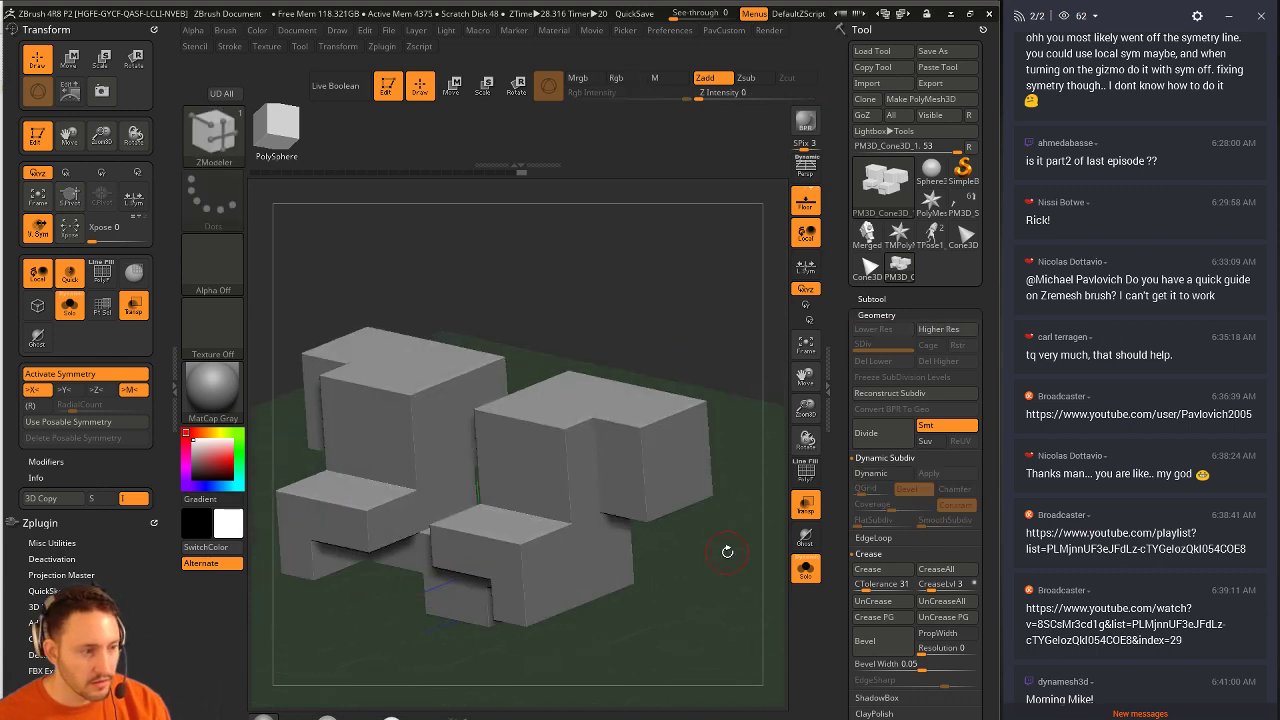
{"action": "key", "text": "d"}
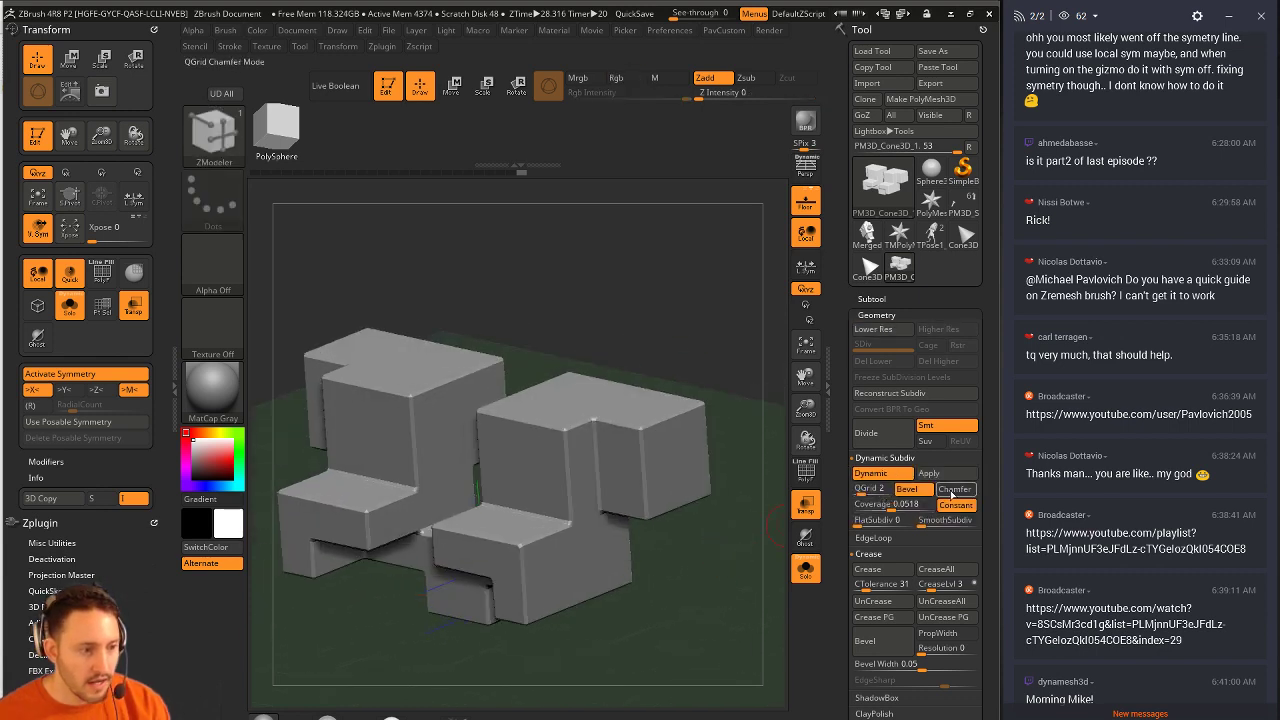
- Try the QGrid Chamfer mode, return to Bevel, and reduce the coverage to 0.0443
{"action": "left_click", "coordinate": [950, 490]}
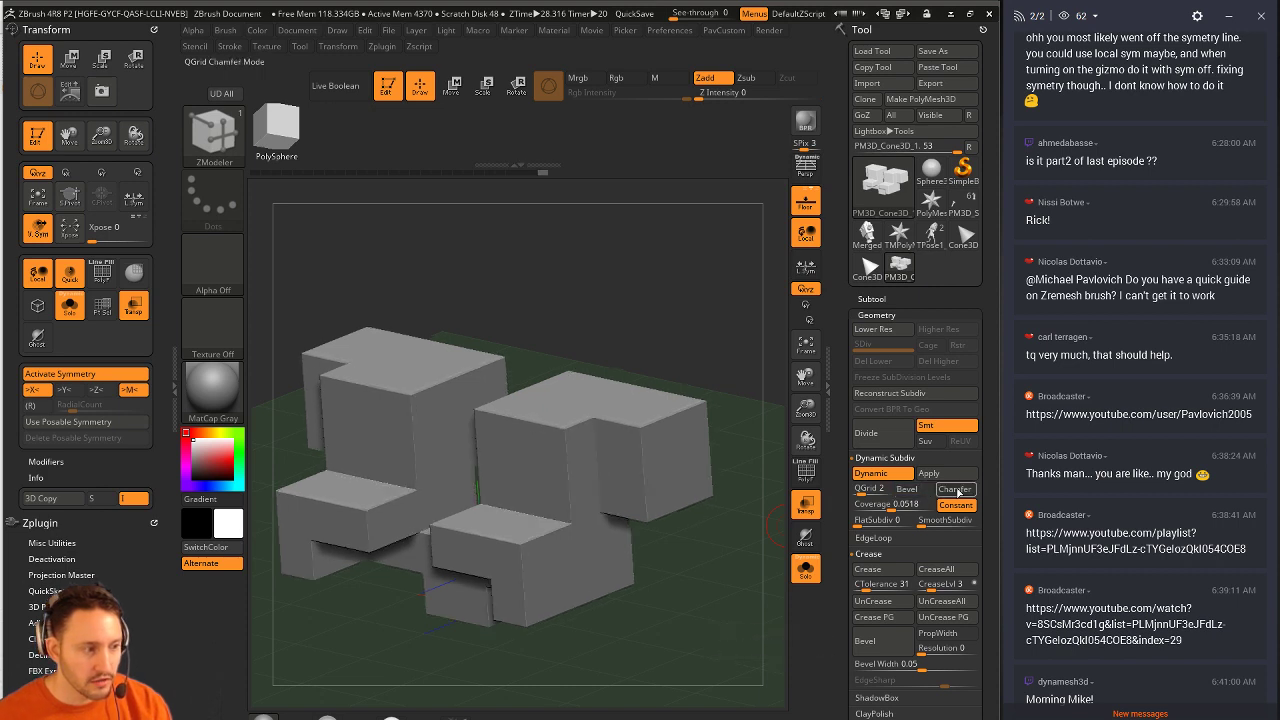
{"action": "left_click", "coordinate": [926, 490]}
{"action": "left_click_drag", "start_coordinate": [901, 506], "coordinate": [889, 509]}
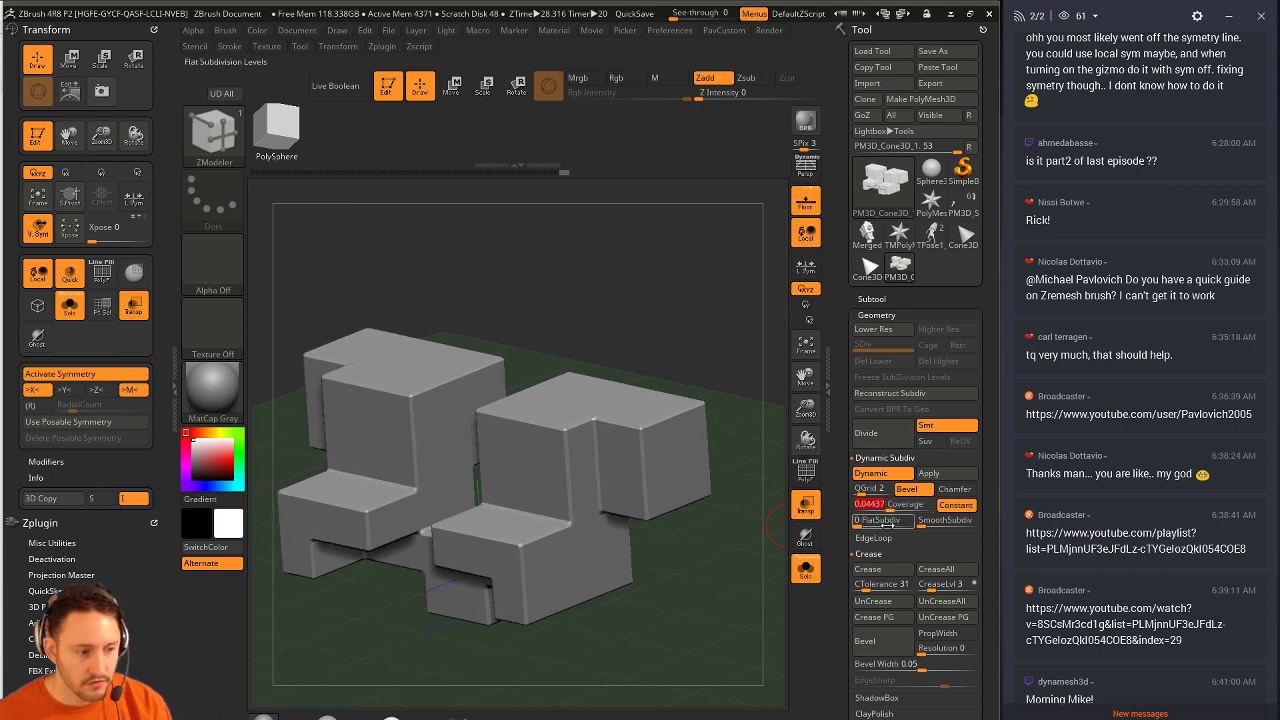
{"action": "right_click_drag", "start_coordinate": [660, 423], "coordinate": [653, 443], "text": "alt"}
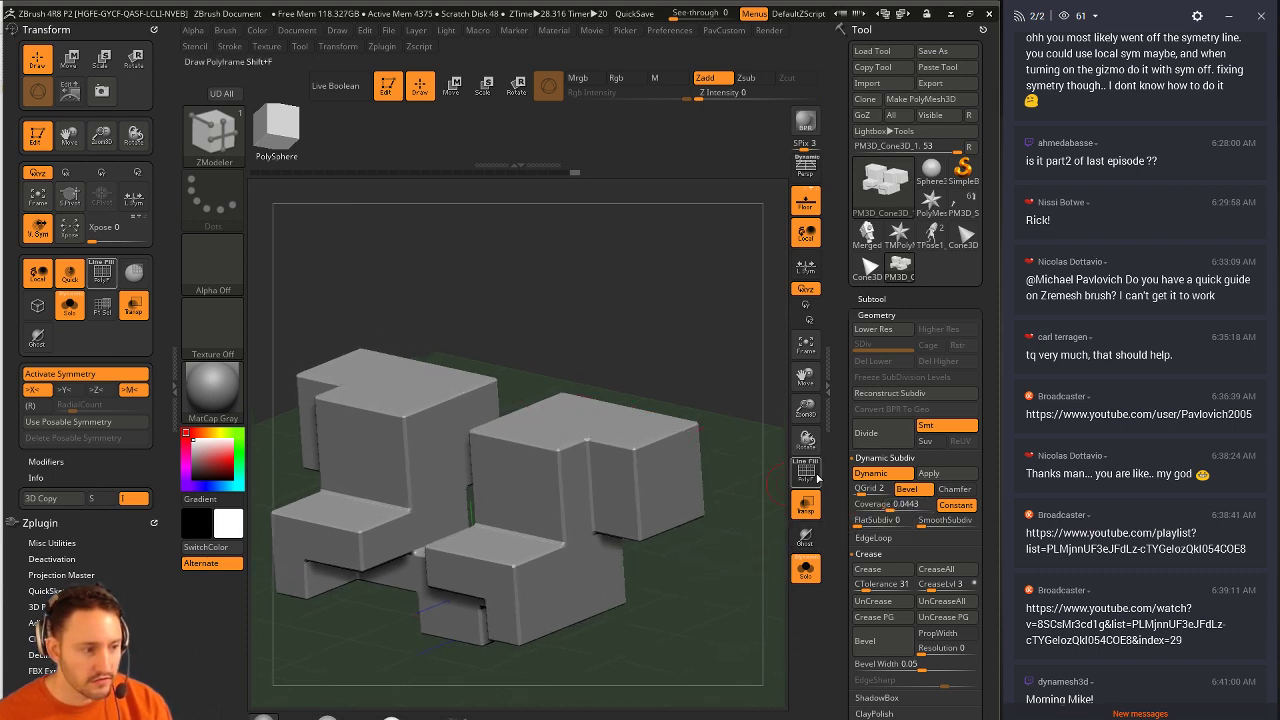
- Show the polyframe and raise separate posts from the top polygons of the upper blocks with QMesh, undoing unwanted attempts
{"action": "left_click", "coordinate": [817, 478]}
{"action": "right_click_drag", "start_coordinate": [771, 454], "coordinate": [777, 482]}
{"action": "right_click_drag", "start_coordinate": [530, 437], "coordinate": [625, 363]}
{"action": "left_click", "coordinate": [535, 466]}
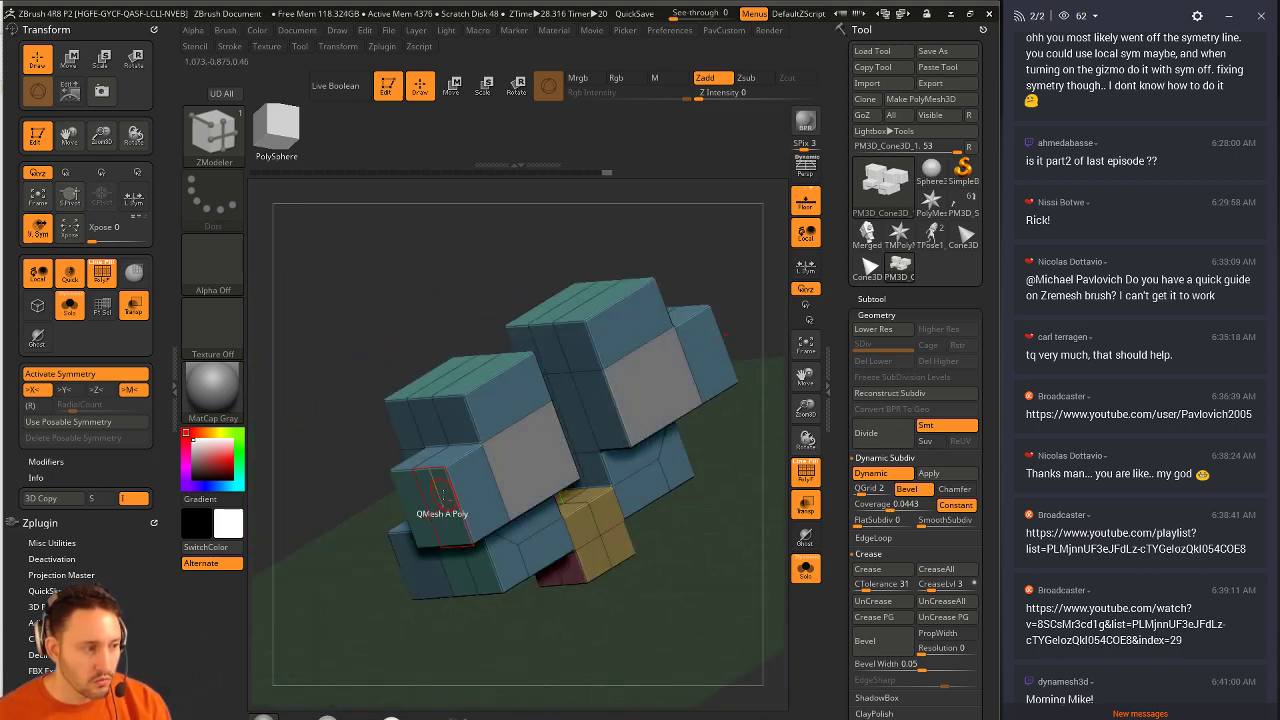
{"action": "right_click_drag", "start_coordinate": [471, 486], "coordinate": [523, 417]}
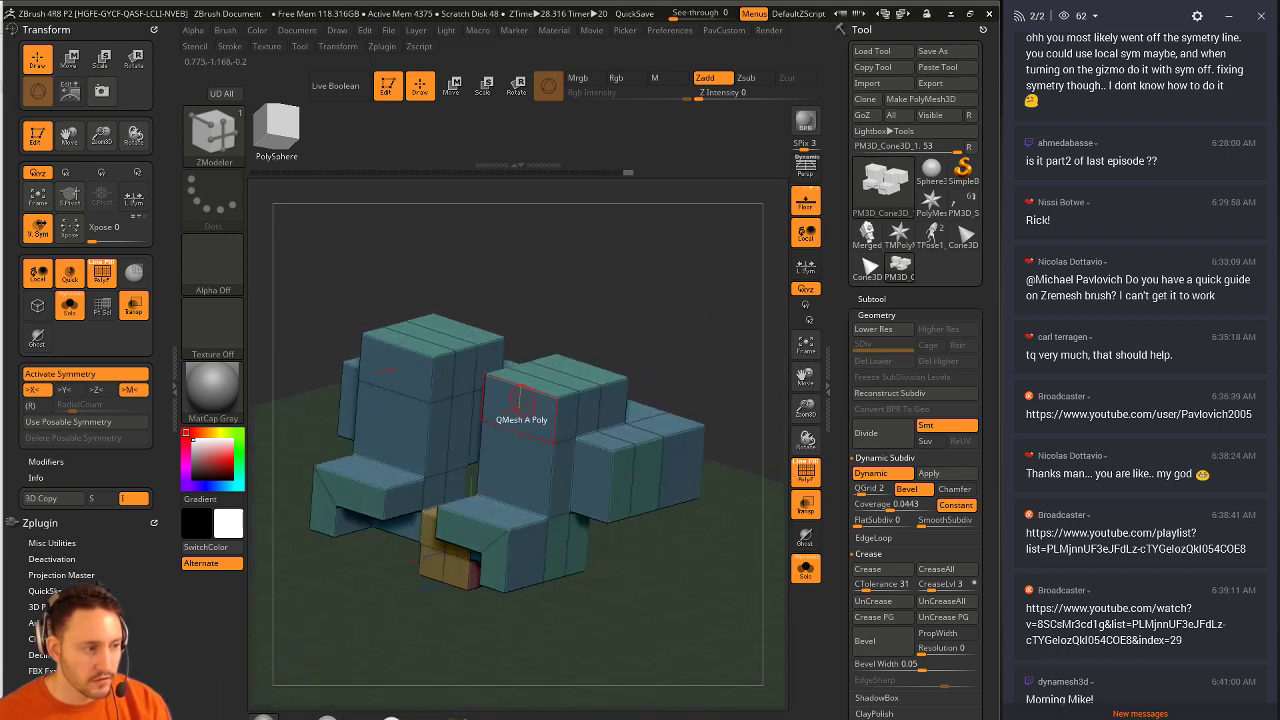
{"action": "left_click_drag", "start_coordinate": [543, 394], "coordinate": [563, 387]}
{"action": "key", "text": "ctrl+z"}
{"action": "right_click_drag", "start_coordinate": [565, 387], "coordinate": [543, 373]}
{"action": "key", "text": "ctrl+z"}
{"action": "left_click_drag", "start_coordinate": [492, 395], "coordinate": [520, 371]}
{"action": "right_click_drag", "start_coordinate": [520, 370], "coordinate": [618, 488]}
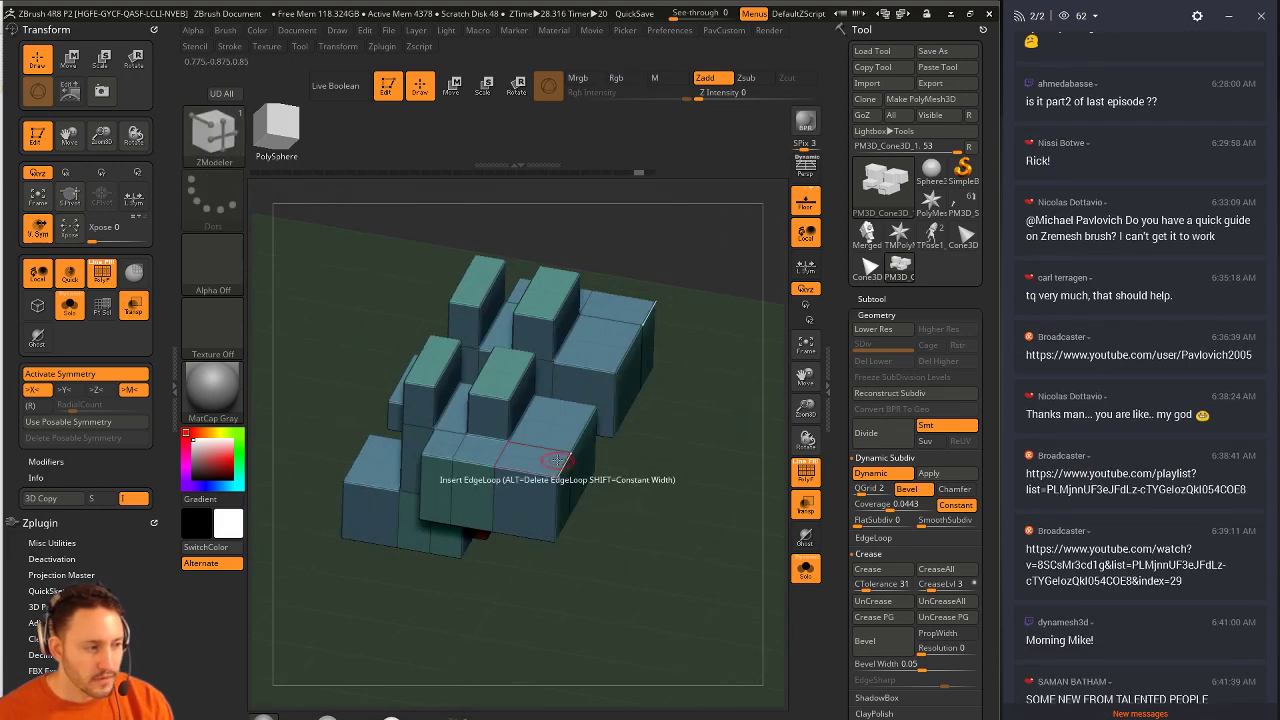
- Delete the top polygons of the raised posts with the ZModeler Delete action targeting A Single Poly
{"action": "right_click_drag", "start_coordinate": [613, 560], "coordinate": [641, 628]}
{"action": "right_click_drag", "start_coordinate": [670, 333], "coordinate": [687, 371]}
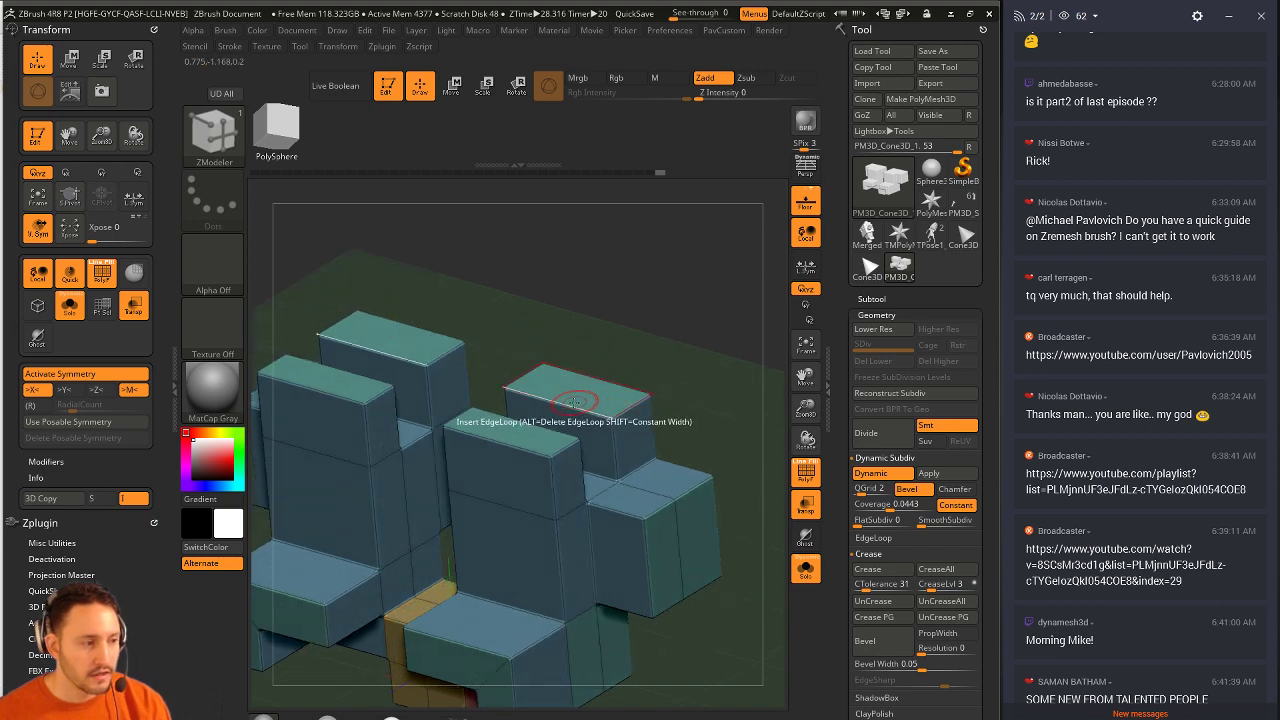
{"action": "key", "text": "space"}
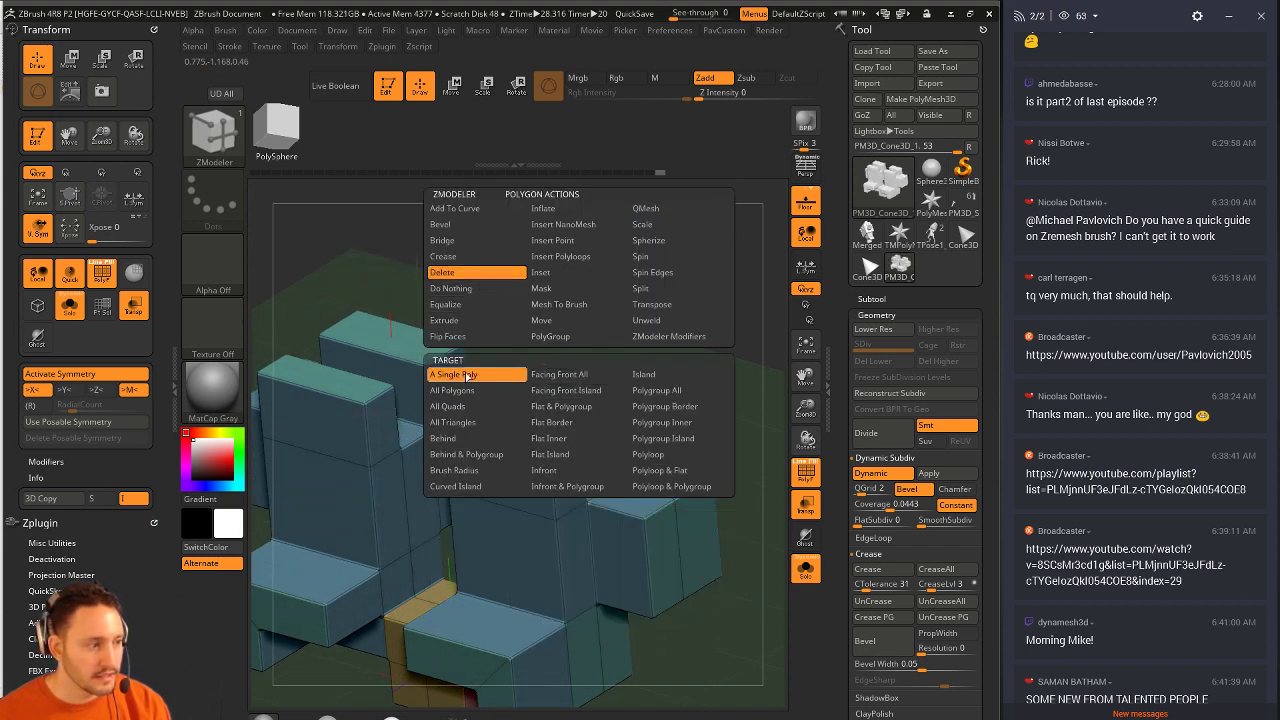
{"action": "left_click", "coordinate": [450, 276]}
{"action": "left_click", "coordinate": [582, 393]}
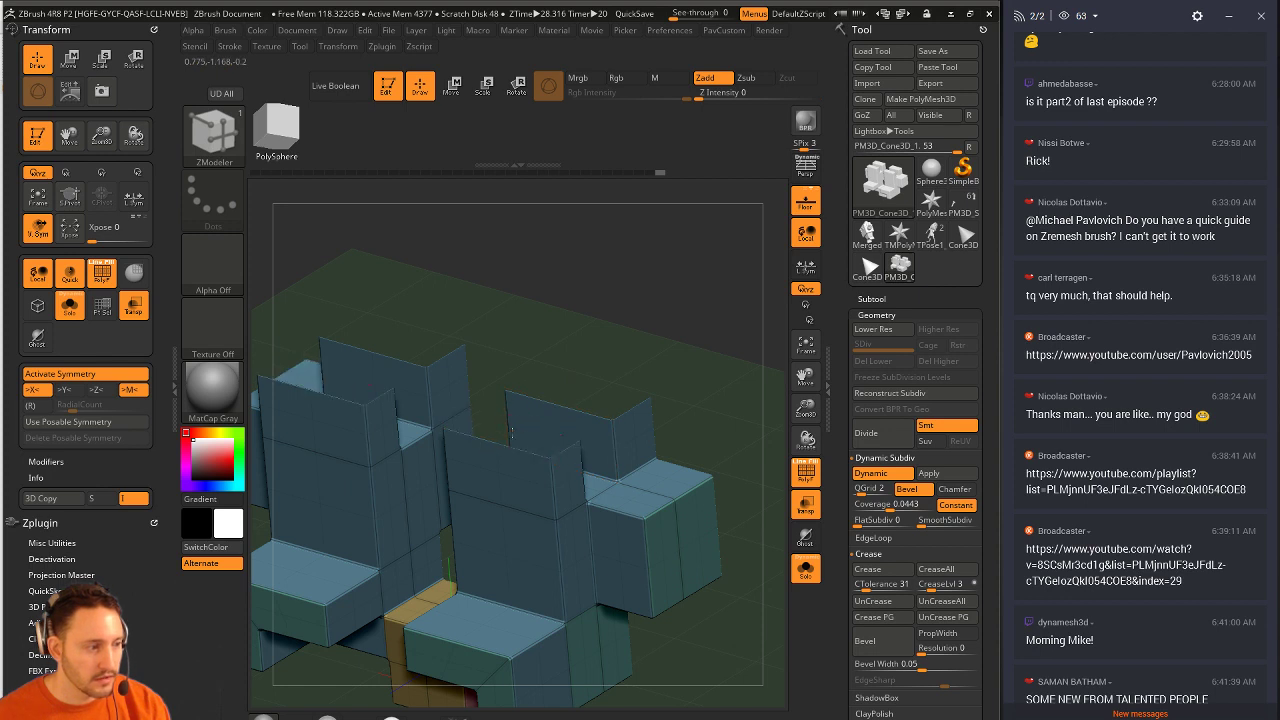
- Connect the open tops of neighbouring posts into rounded arches using the ZModeler edge action Bridge with the Two Holes target
{"action": "key", "text": "space"}
{"action": "left_click", "coordinate": [450, 400]}
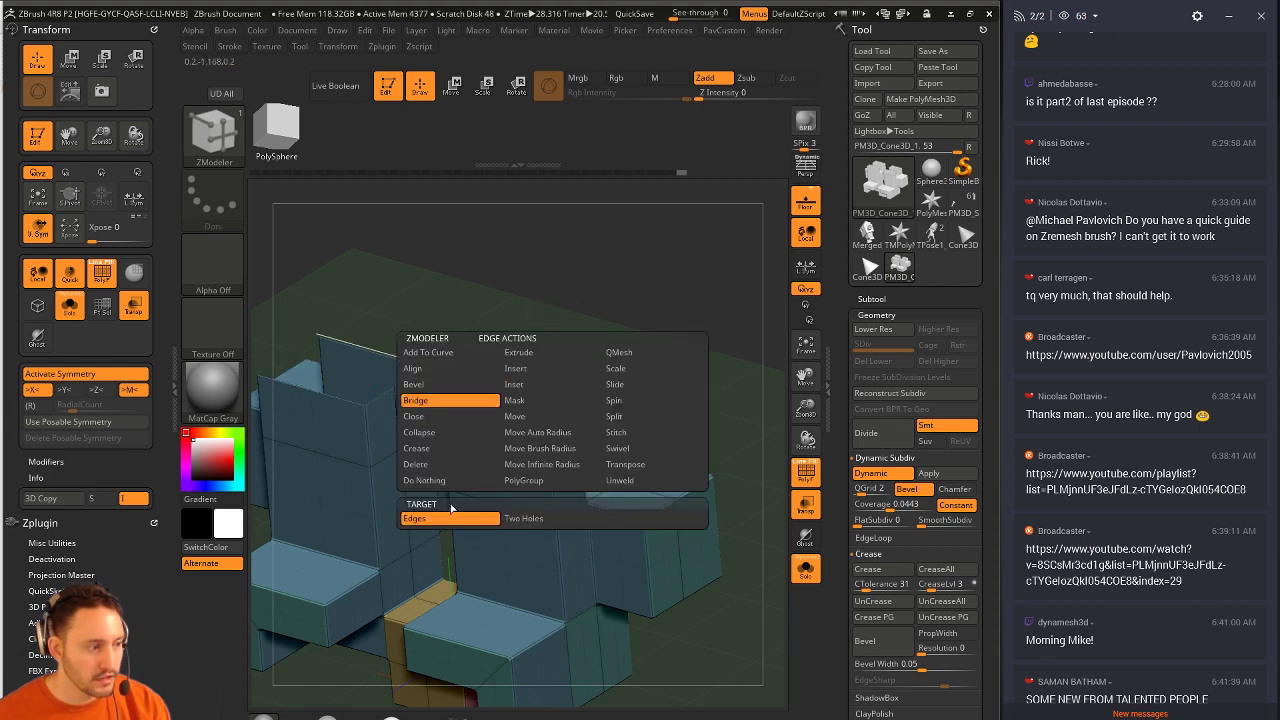
{"action": "left_click", "coordinate": [515, 519]}
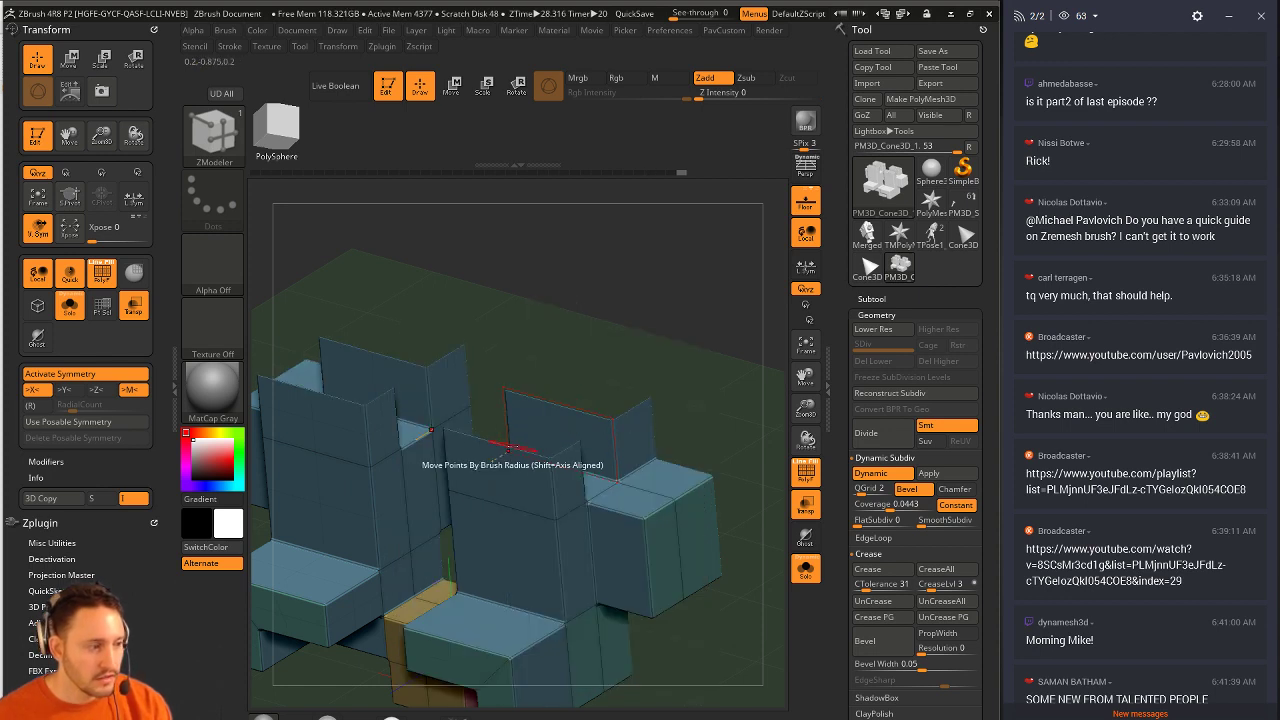
{"action": "left_click_drag", "start_coordinate": [512, 450], "coordinate": [647, 394]}
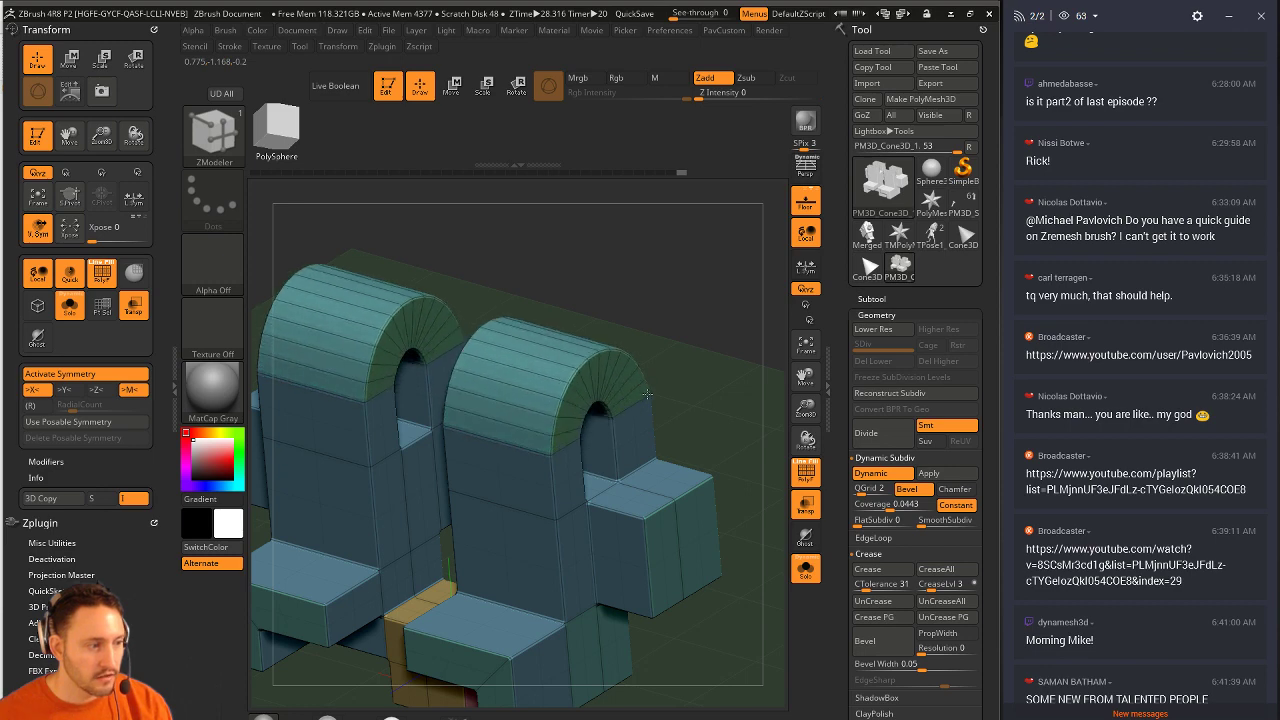
- Examine the bridged arches and their bevelled edges with the polyframe hidden and shown
{"action": "key", "text": "shift+f"}
{"action": "left_click_drag", "start_coordinate": [782, 481], "coordinate": [740, 441]}
{"action": "left_click", "coordinate": [802, 477]}
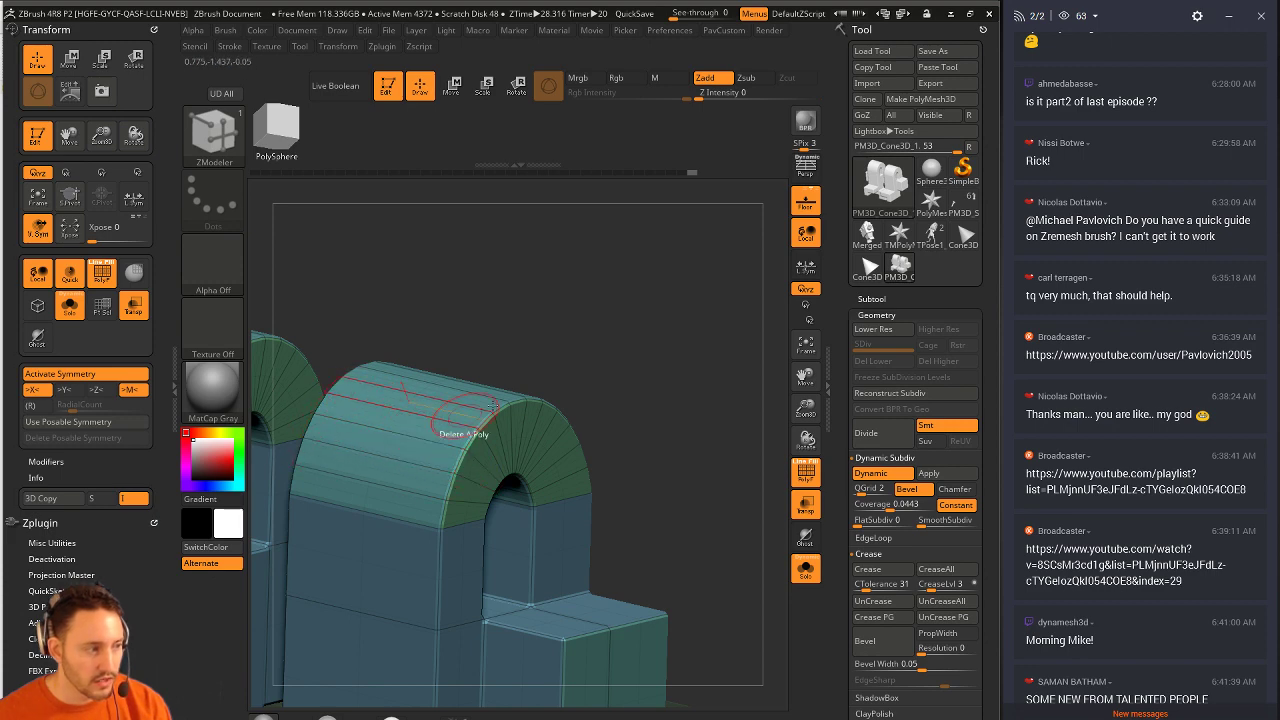
{"action": "left_click_drag", "start_coordinate": [612, 395], "coordinate": [596, 257]}
{"action": "left_click", "coordinate": [800, 474]}
{"action": "left_click_drag", "start_coordinate": [640, 350], "coordinate": [783, 459]}
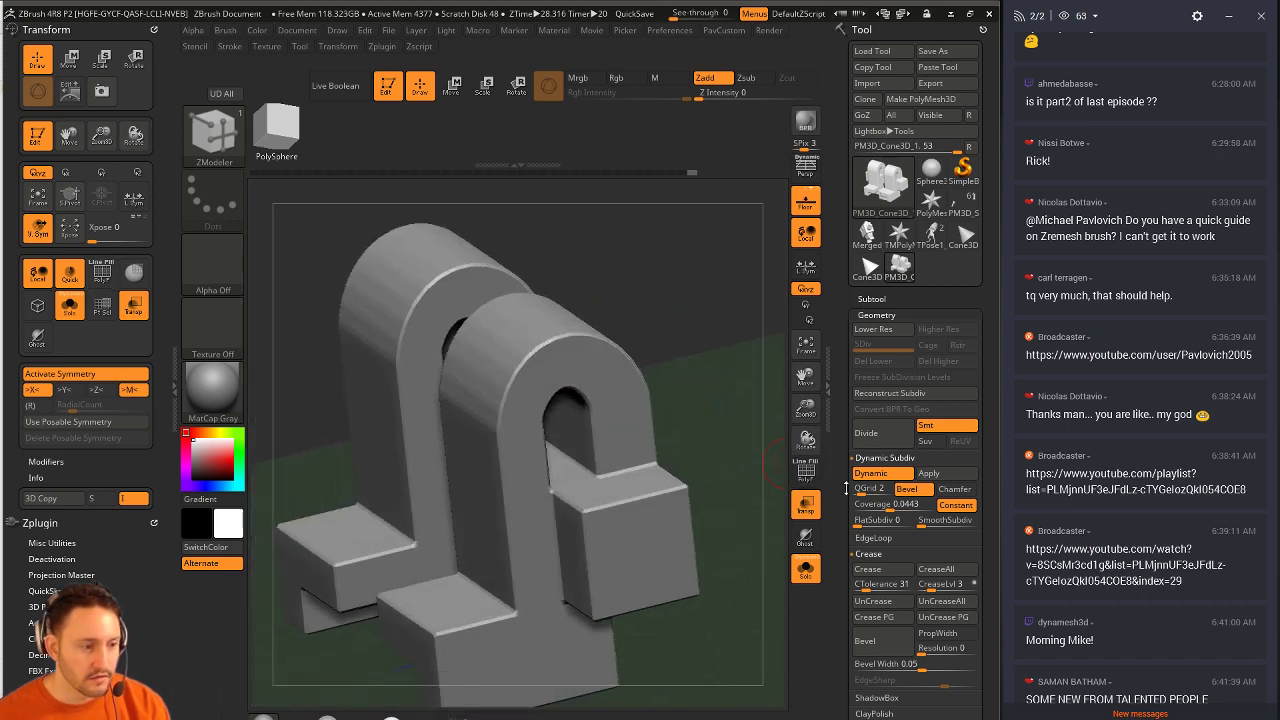
- Set QGrid to 0 and raise SmoothSubdiv to preview the arches with smooth dynamic subdivision
{"action": "left_click", "coordinate": [856, 489]}
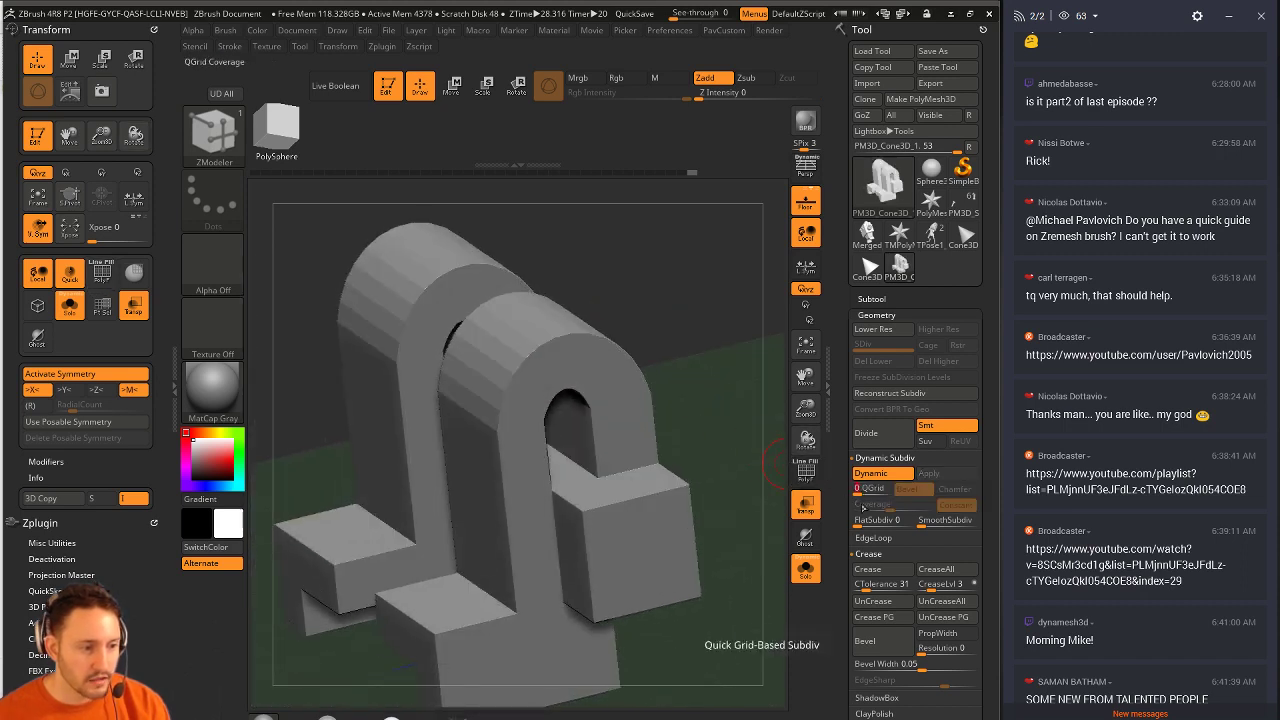
{"action": "left_click", "coordinate": [946, 522]}
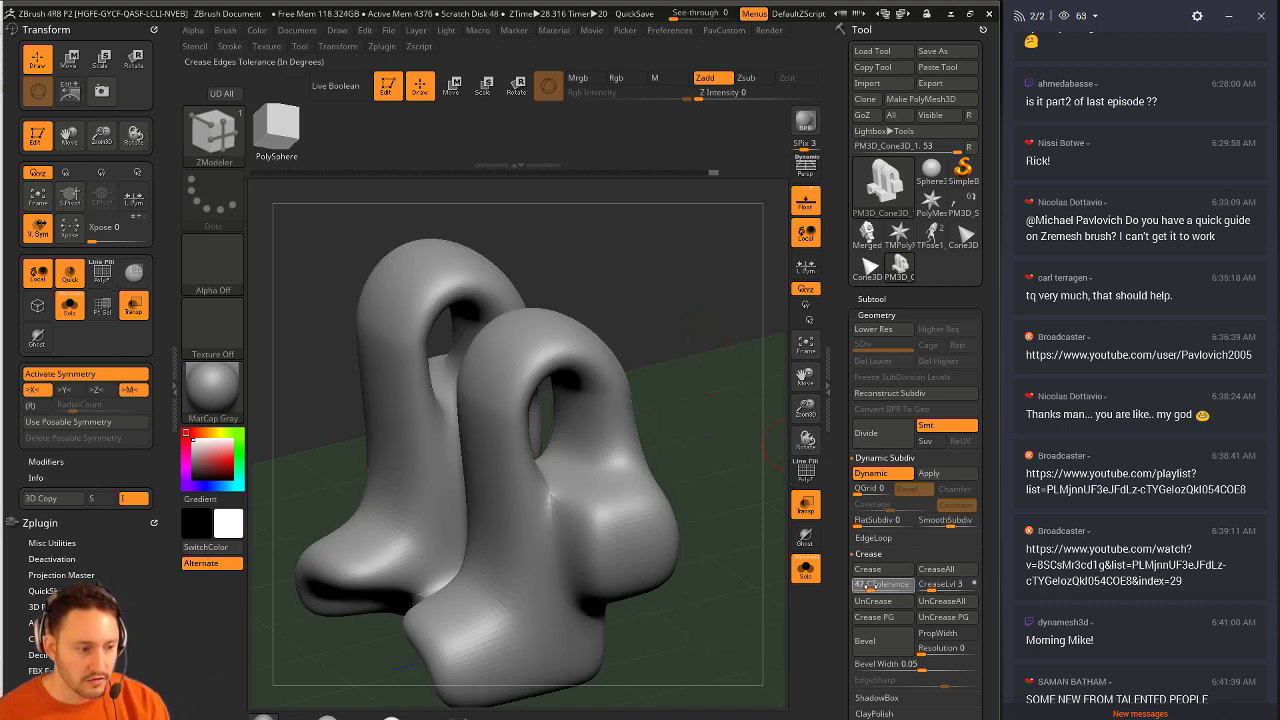
- Crease the model's edges with a crease tolerance of 49 and inspect the smoothed arches from several angles
{"action": "left_click_drag", "start_coordinate": [871, 584], "coordinate": [872, 584]}
{"action": "left_click", "coordinate": [871, 570]}
{"action": "left_click_drag", "start_coordinate": [655, 340], "coordinate": [608, 366]}
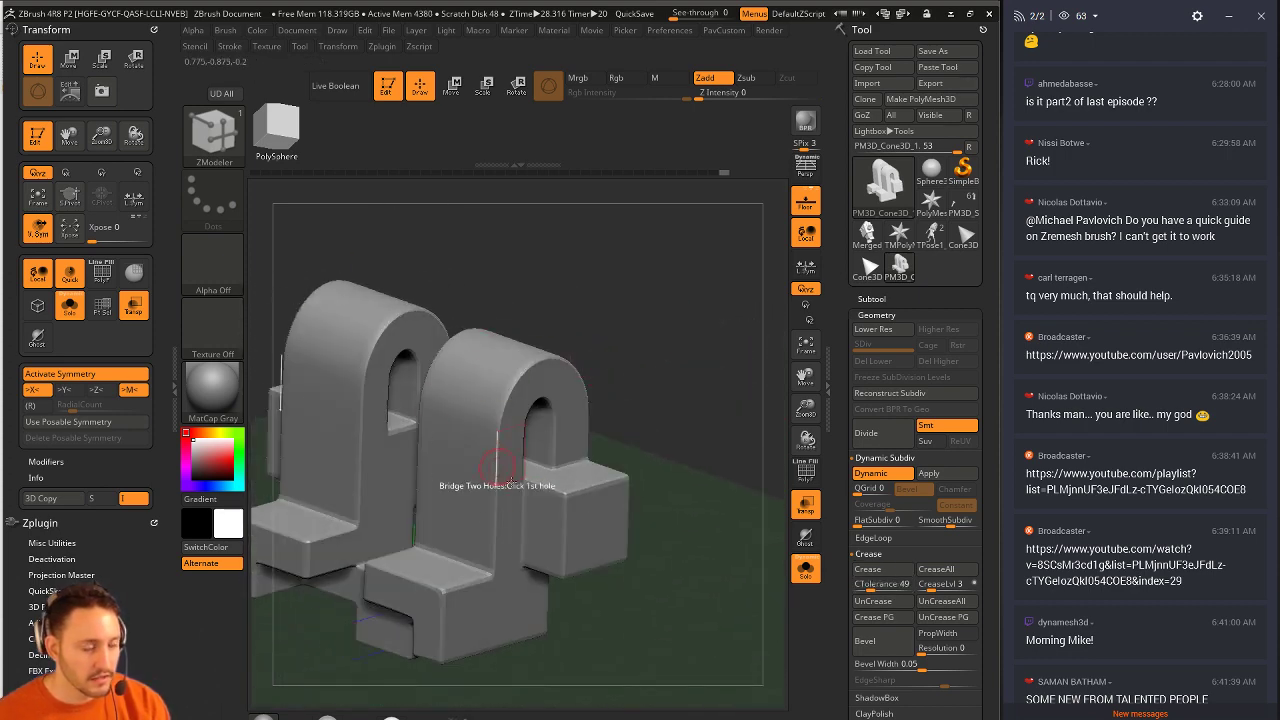
{"action": "left_click_drag", "start_coordinate": [618, 582], "coordinate": [695, 543]}
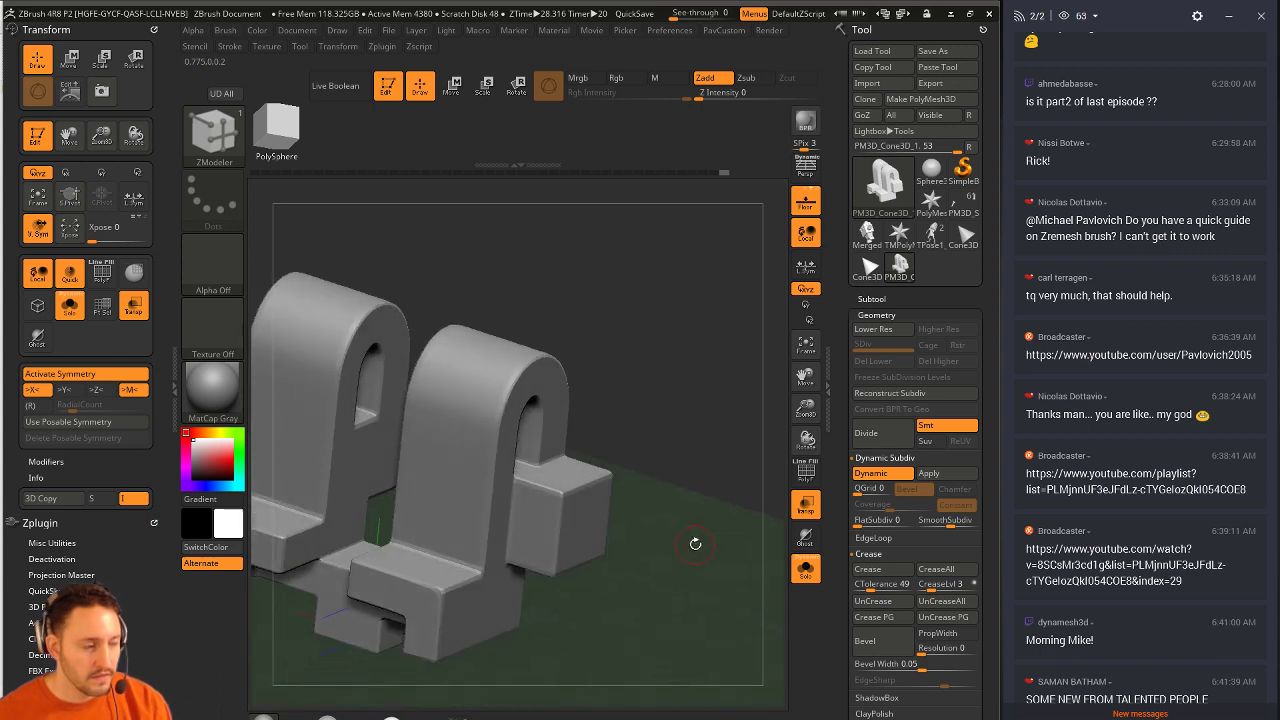
{"action": "left_click_drag", "start_coordinate": [655, 298], "coordinate": [648, 386]}
{"action": "left_click_drag", "start_coordinate": [600, 330], "coordinate": [694, 397]}
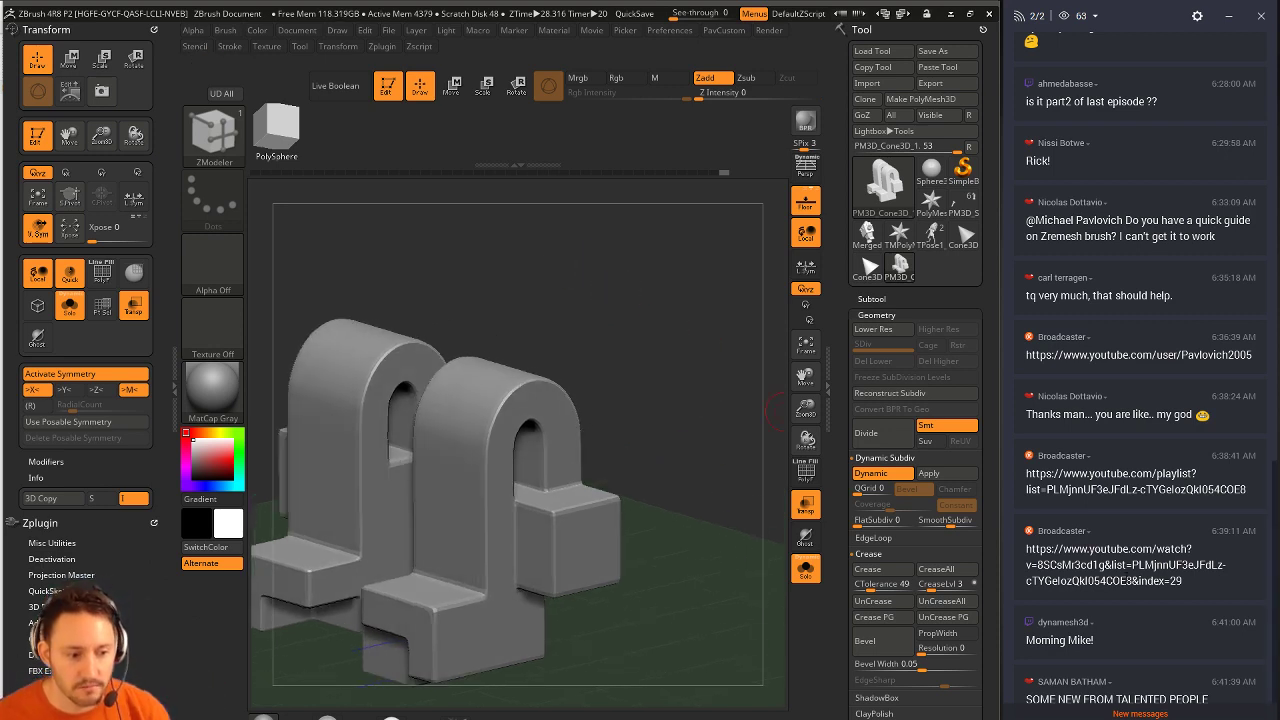